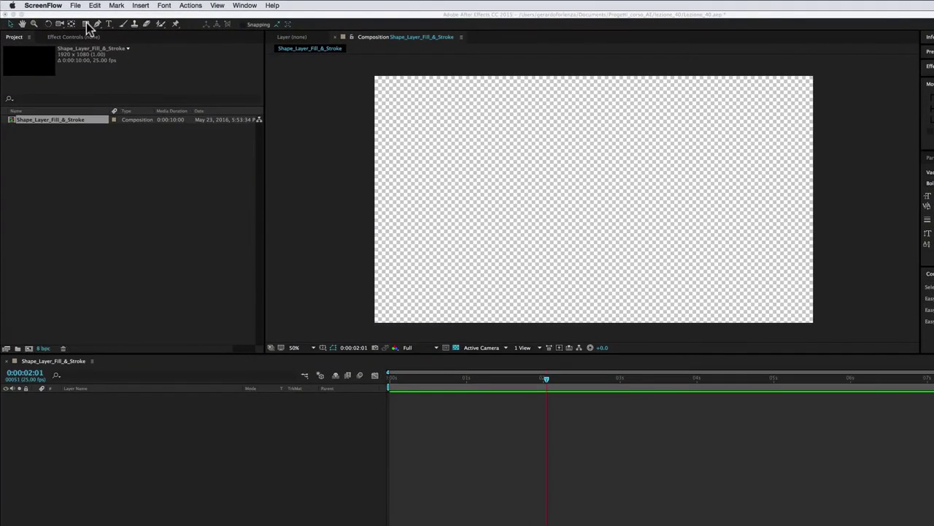
- Draw a circle with the Ellipse Tool in the middle of the composition, creating Shape Layer 1
click(69, 21)
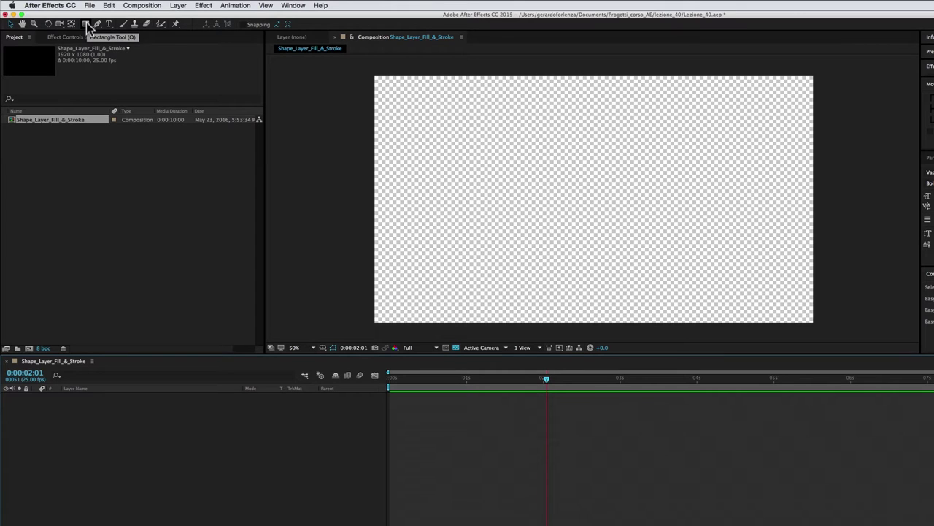
click(87, 25)
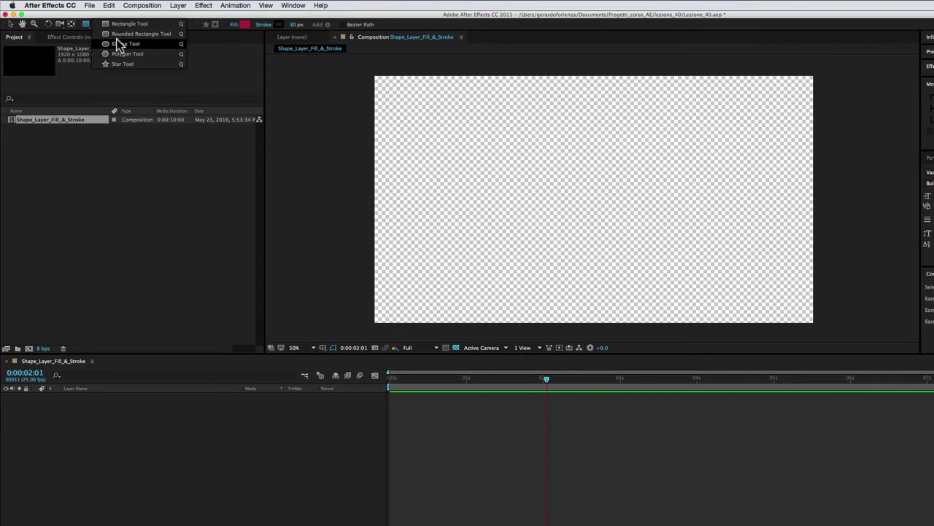
click(119, 44)
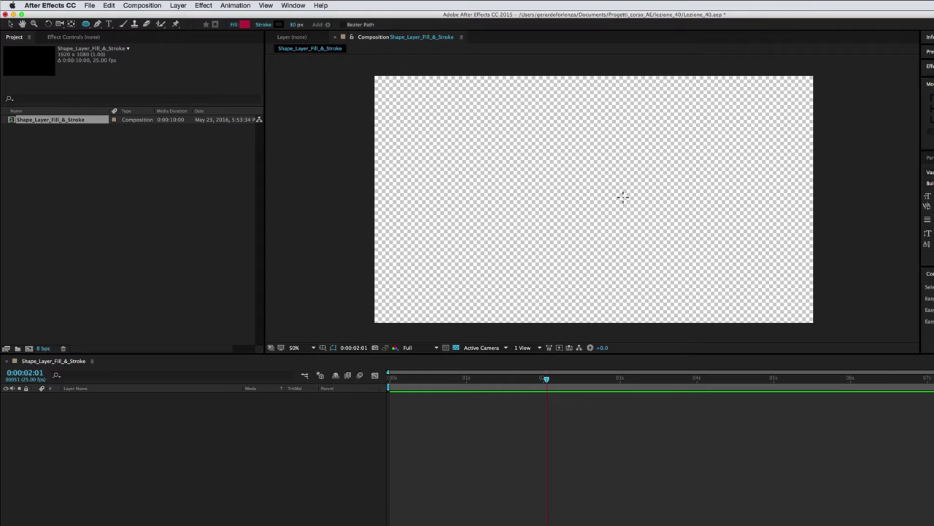
drag(566, 174, 647, 257)
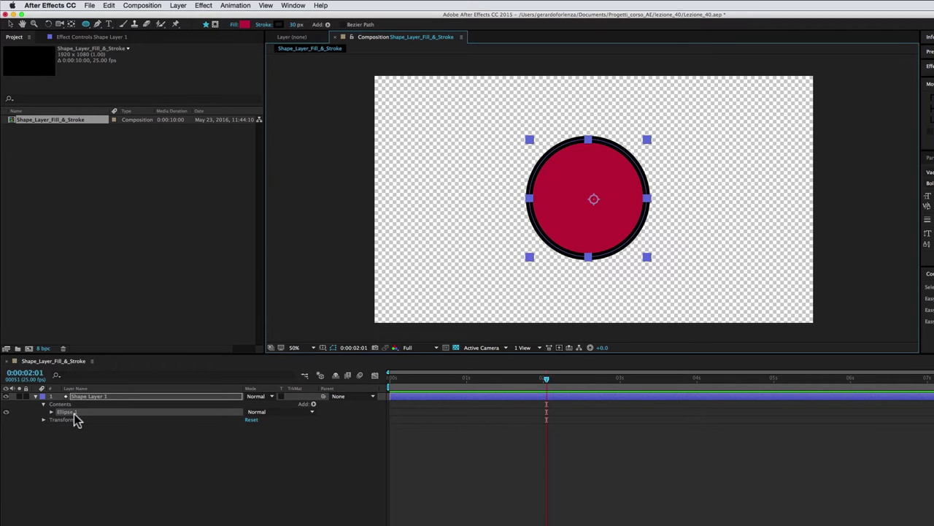
- Expand Ellipse 1 and preview a purple fill, then cancel to keep the red fill
click(51, 412)
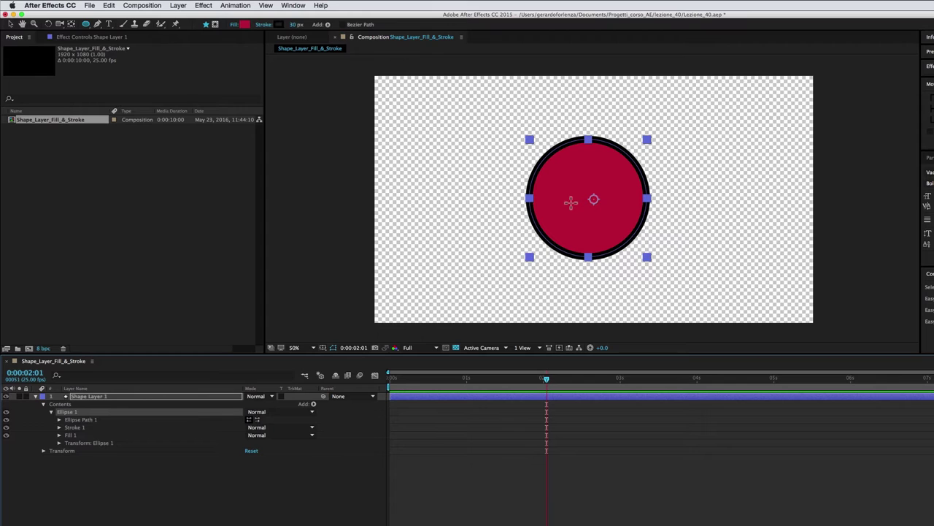
click(246, 28)
drag(725, 328, 737, 258)
click(796, 301)
mouse_move(753, 292)
mouse_down()
mouse_move(754, 308)
mouse_move(755, 292)
mouse_up()
click(868, 283)
- Keep the outline colour black and widen the stroke from 30 px to 42 px
click(279, 24)
mouse_move(682, 343)
mouse_down()
mouse_move(687, 291)
mouse_move(665, 383)
mouse_up()
click(868, 270)
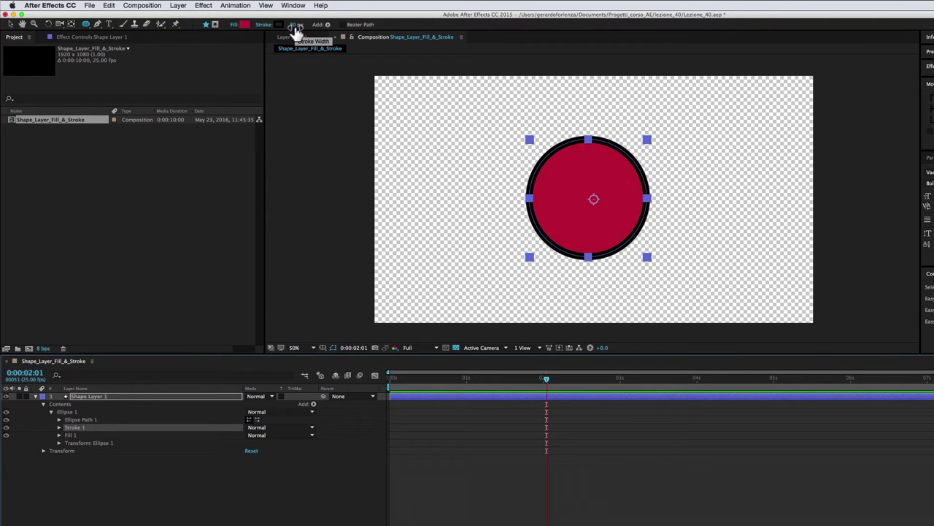
mouse_move(295, 30)
mouse_down()
mouse_move(312, 26)
mouse_move(295, 32)
mouse_move(306, 36)
mouse_up()
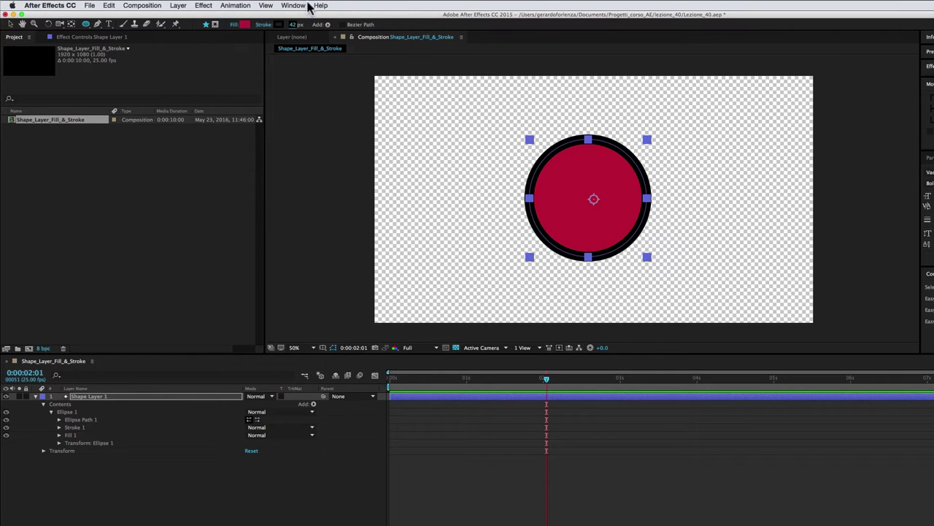
click(234, 26)
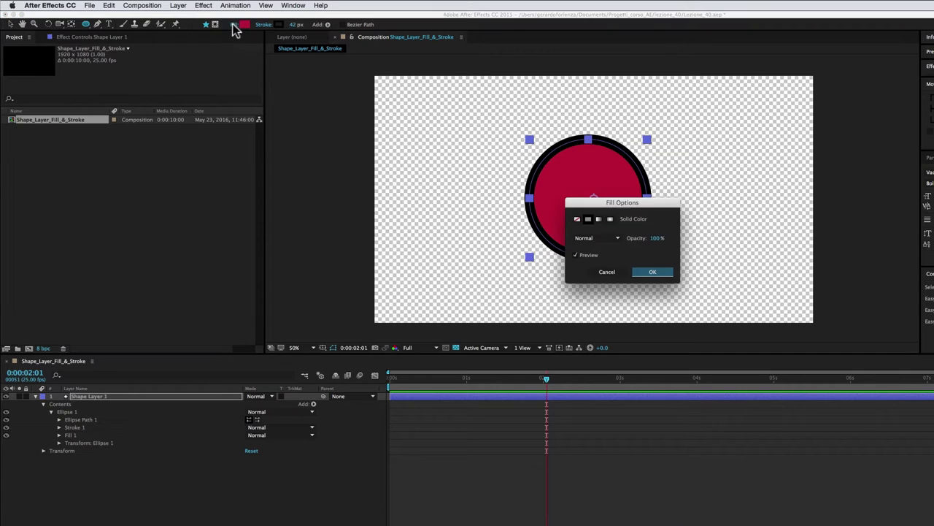
drag(610, 207, 660, 211)
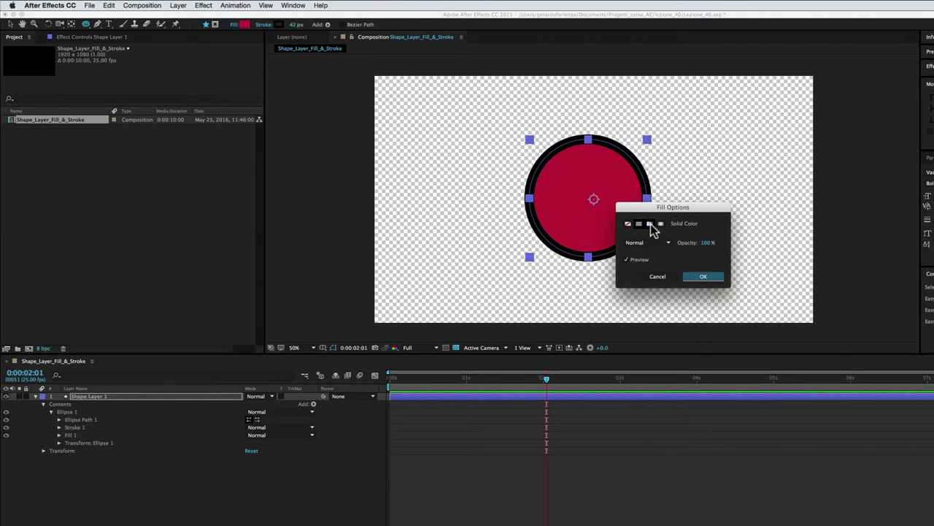
click(628, 224)
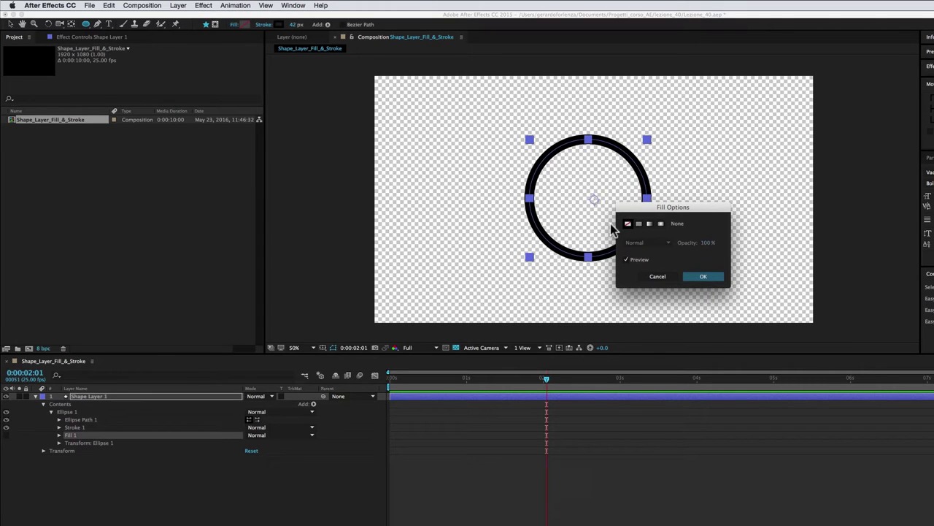
click(639, 225)
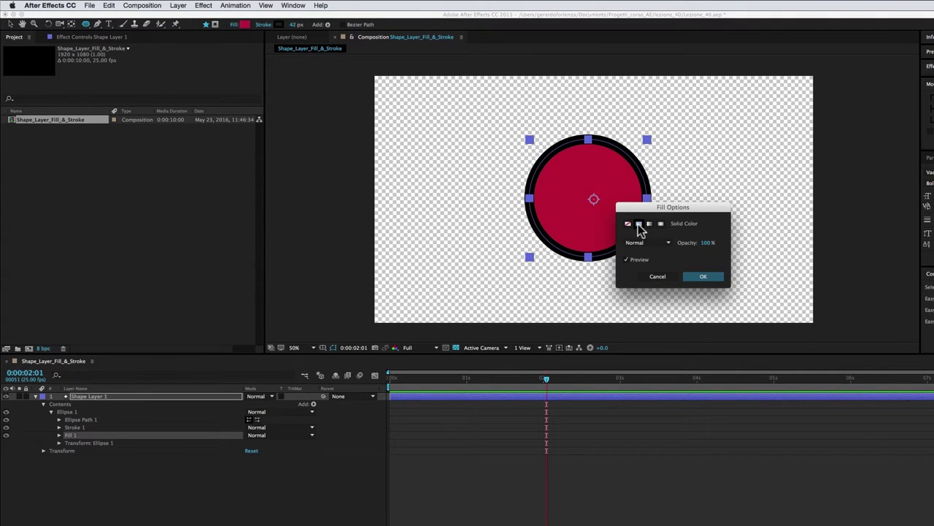
click(650, 224)
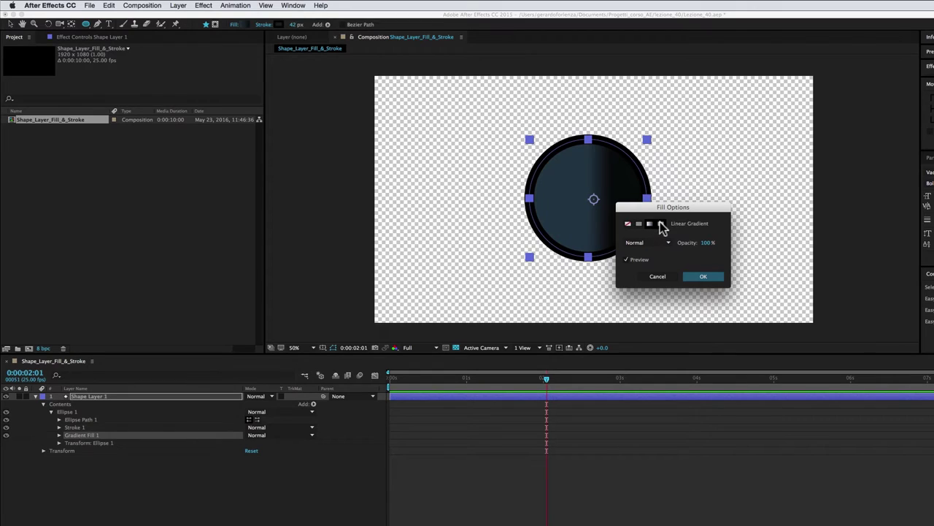
click(660, 225)
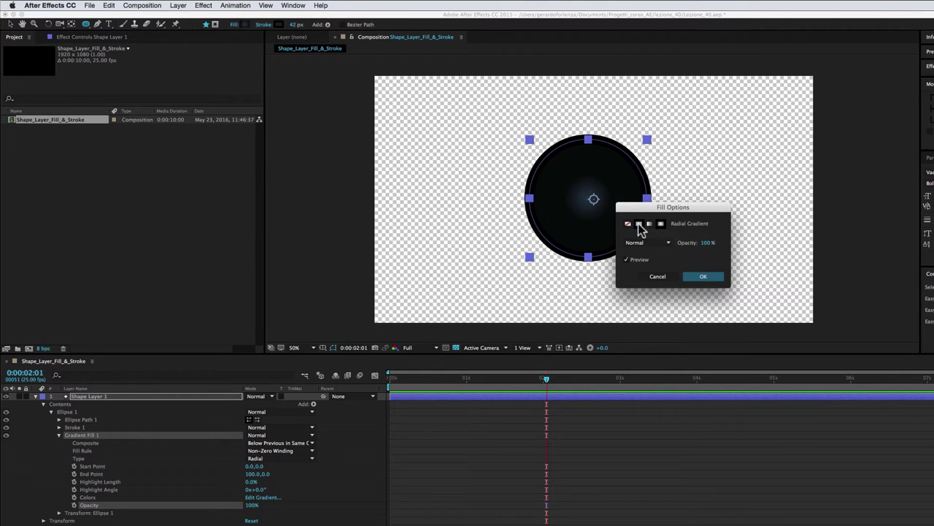
click(640, 225)
click(704, 278)
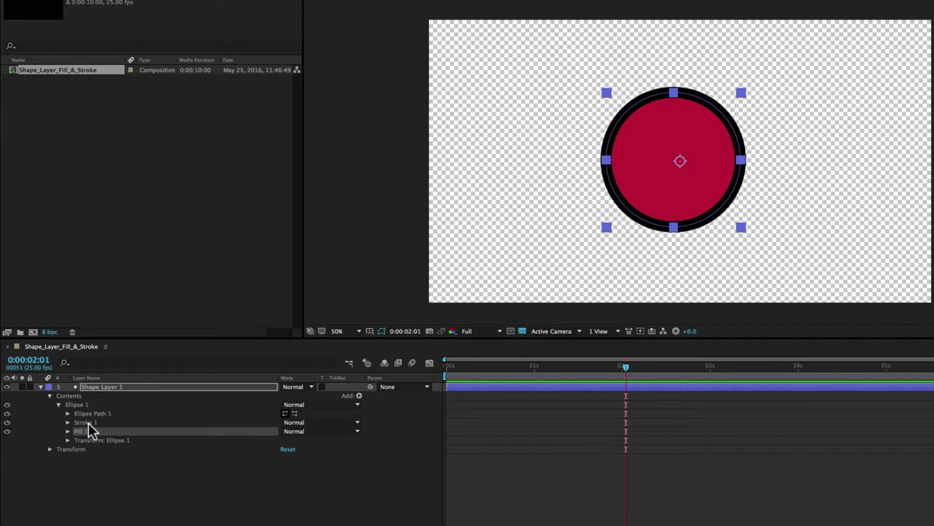
click(88, 423)
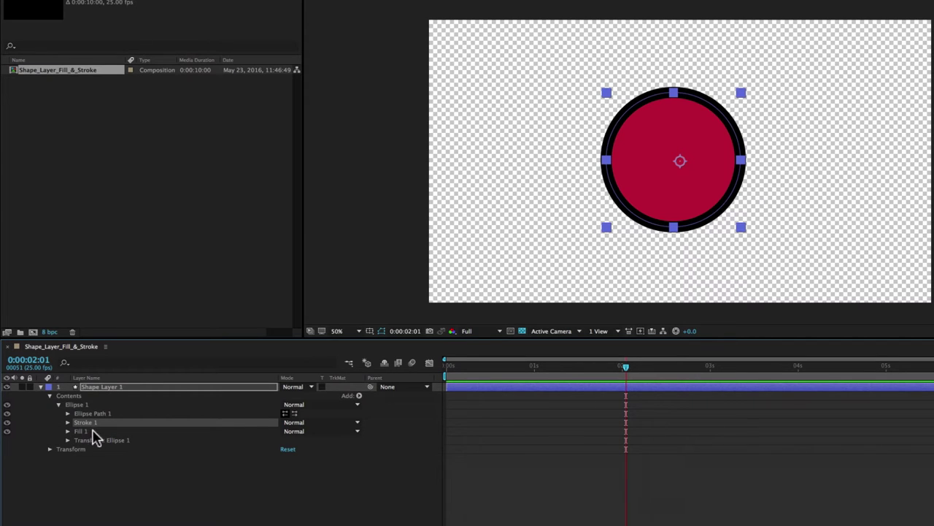
click(90, 431)
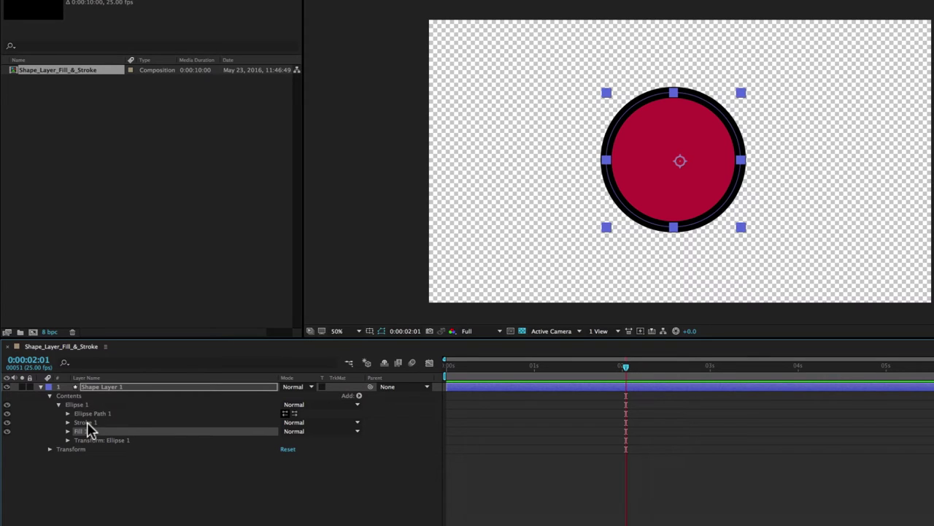
click(87, 423)
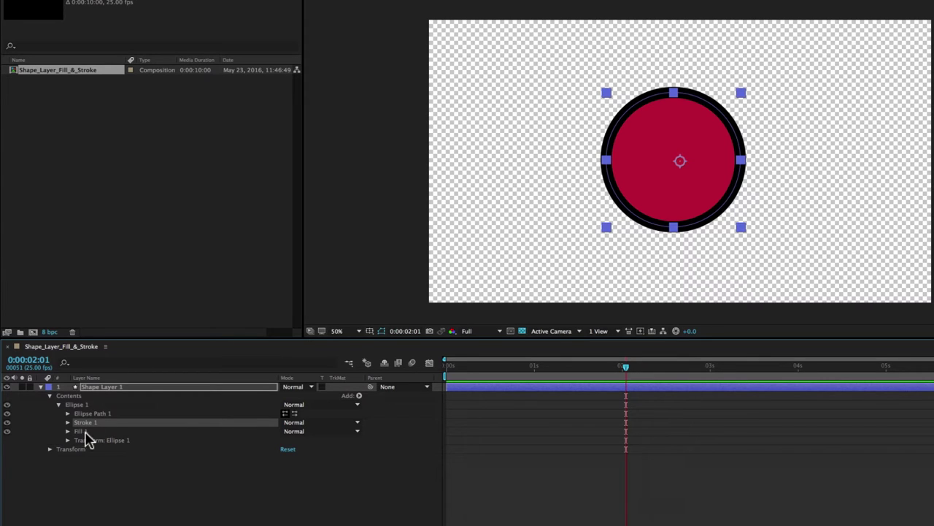
click(83, 431)
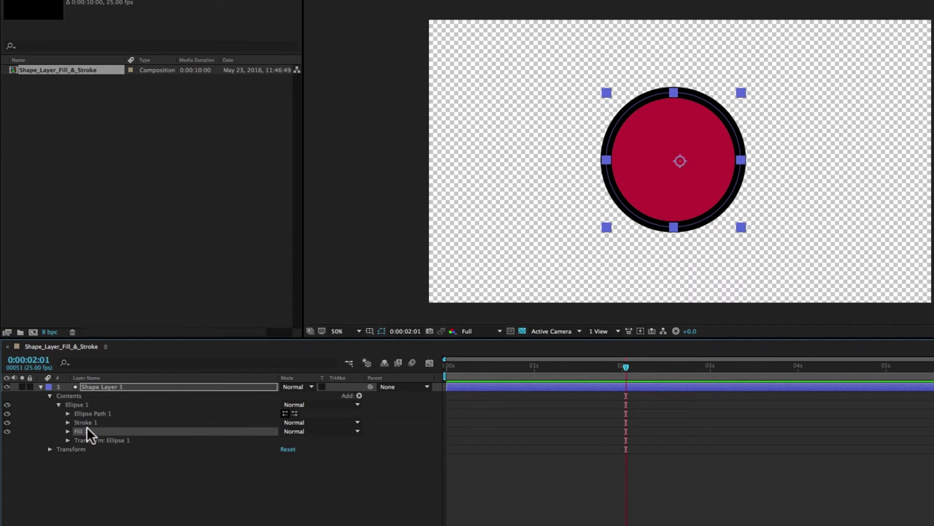
drag(84, 435, 94, 423)
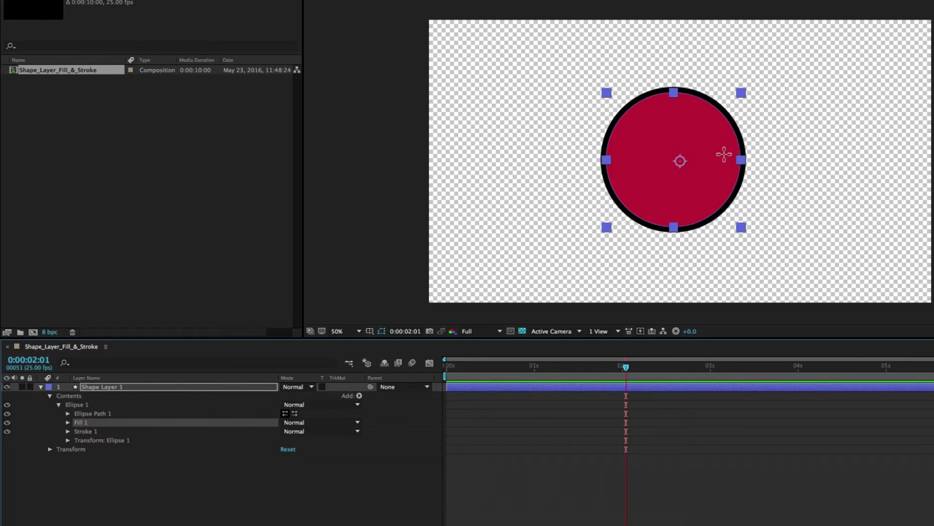
drag(88, 431, 97, 425)
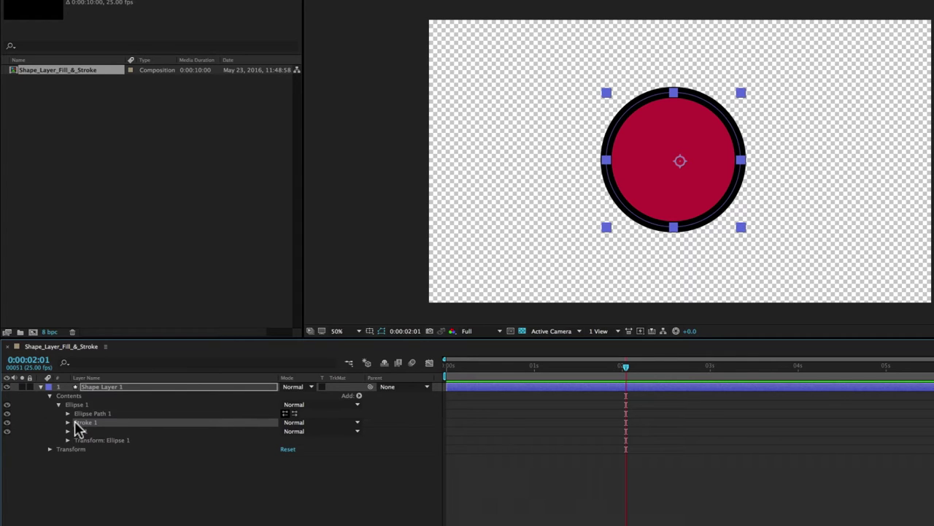
click(7, 422)
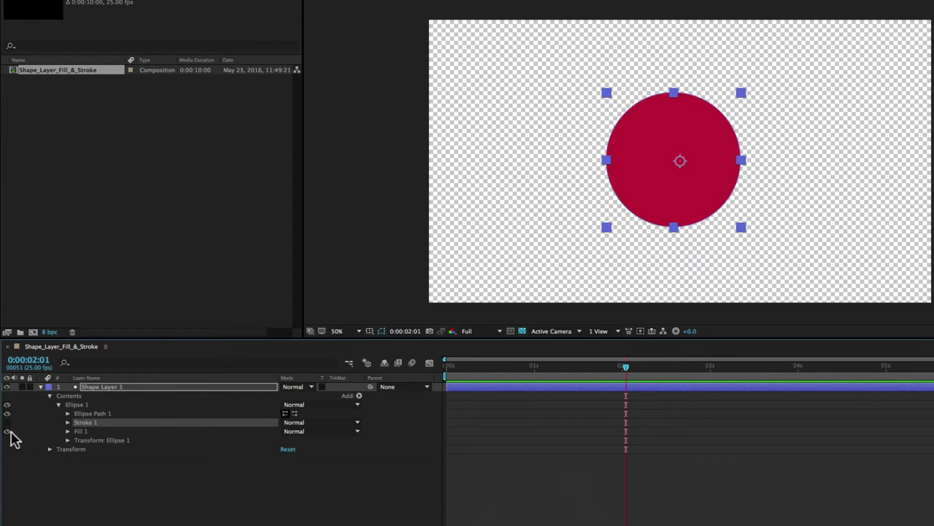
click(8, 432)
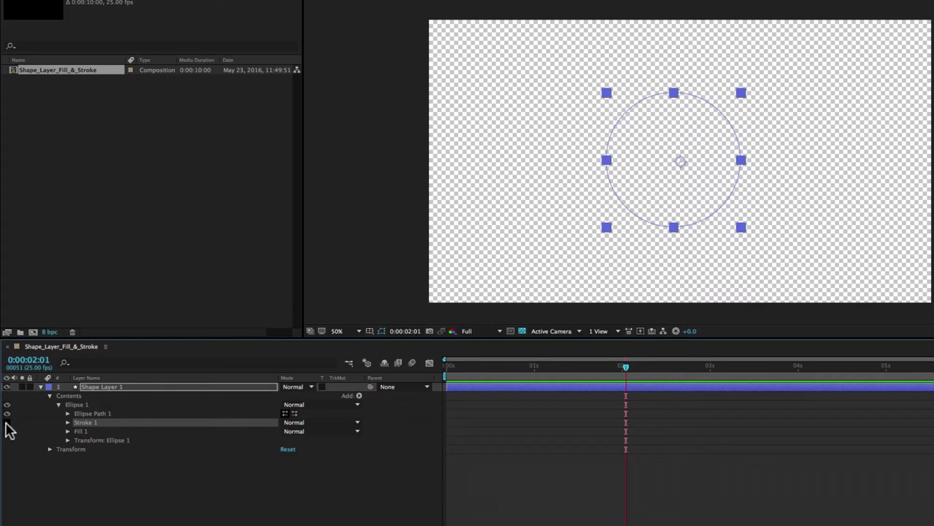
click(7, 423)
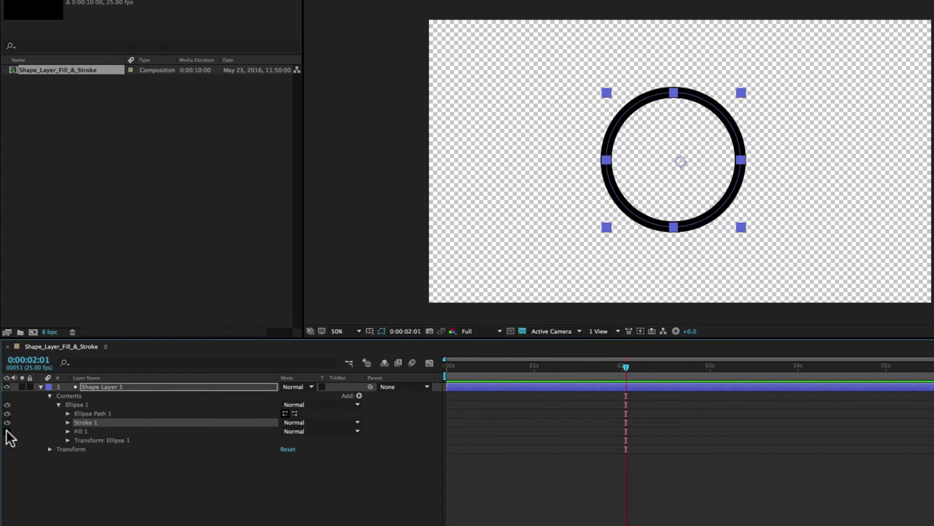
click(6, 431)
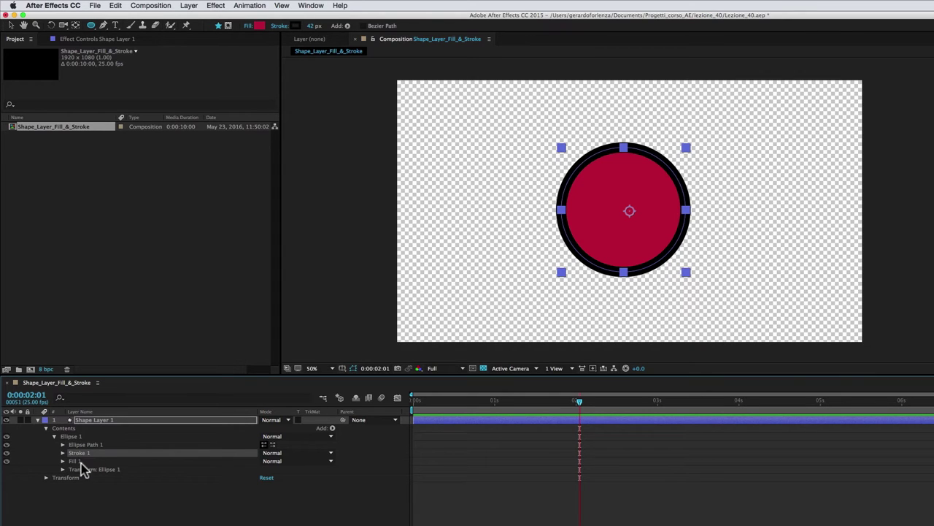
- Delete Fill 1 from Ellipse 1 and set the toolbar fill colour to red E31828
click(79, 461)
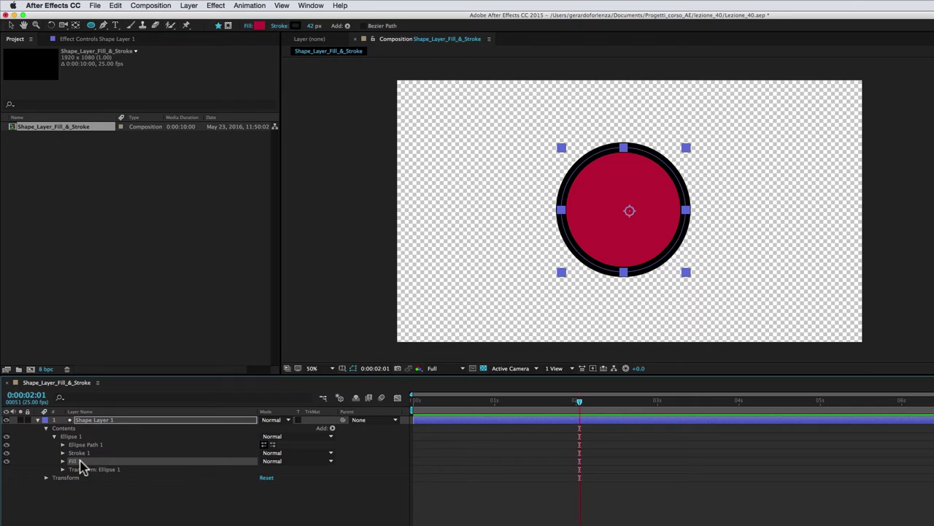
key(Delete)
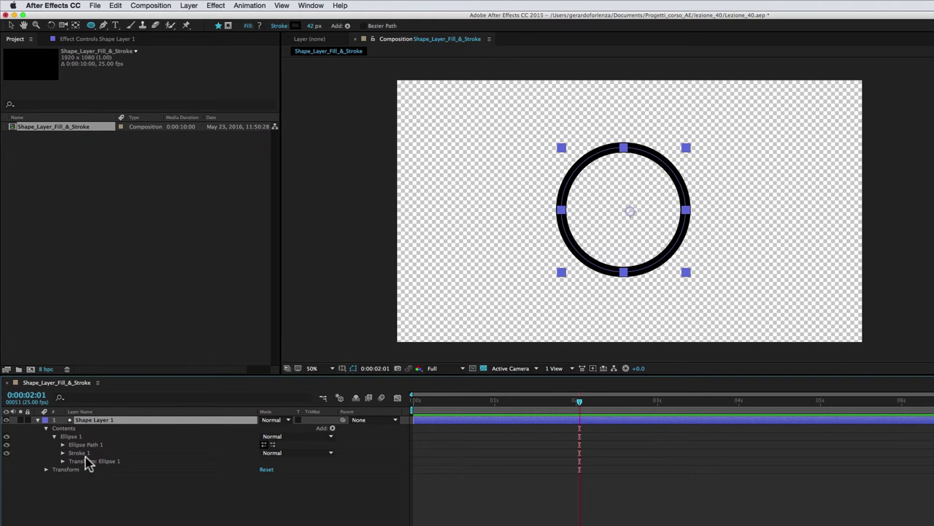
click(260, 28)
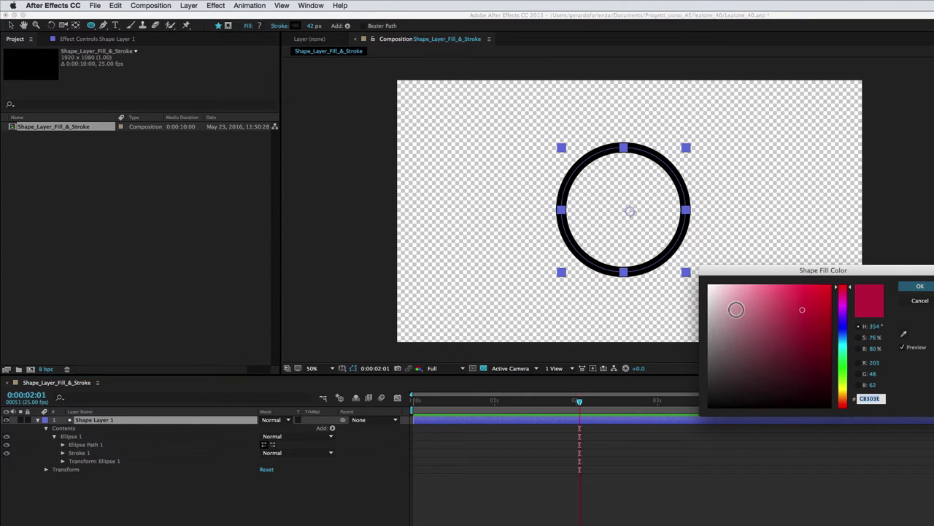
drag(783, 314, 825, 292)
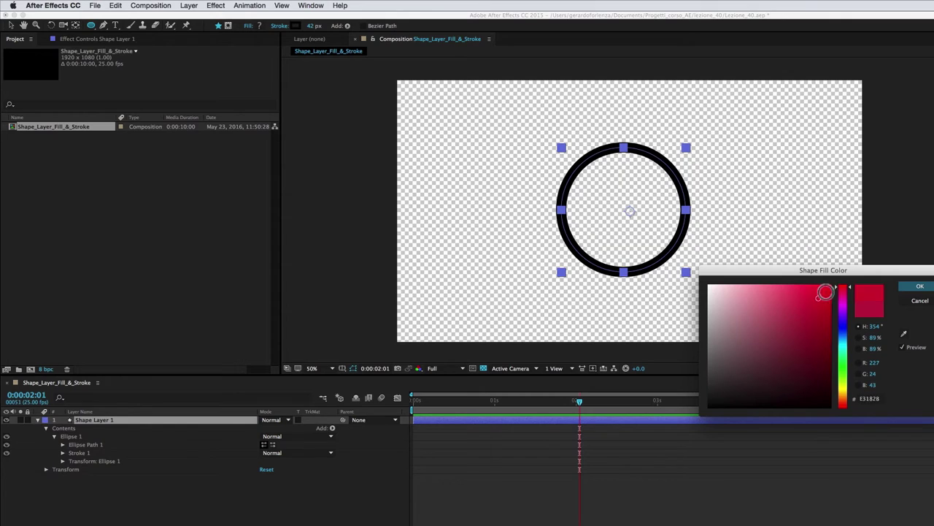
click(920, 286)
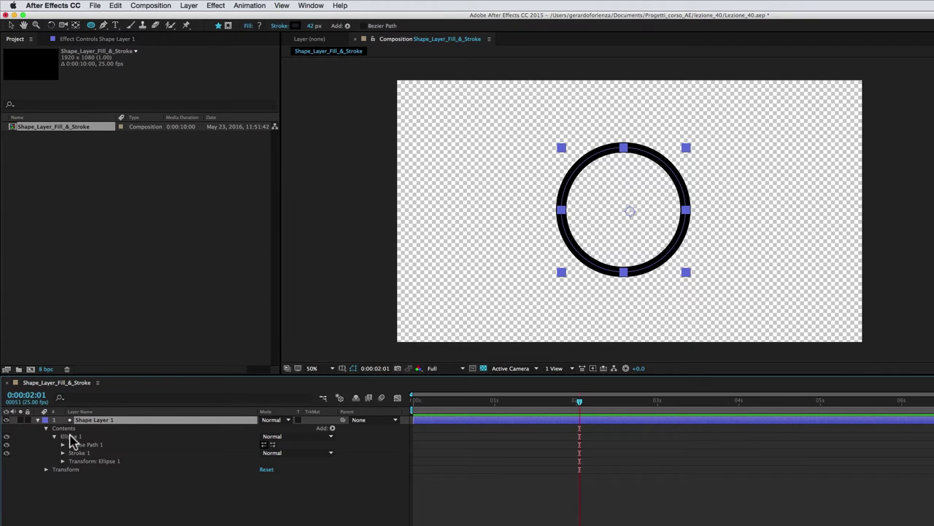
- Add a new Fill to the Ellipse 1 group so the circle is filled red again
click(70, 436)
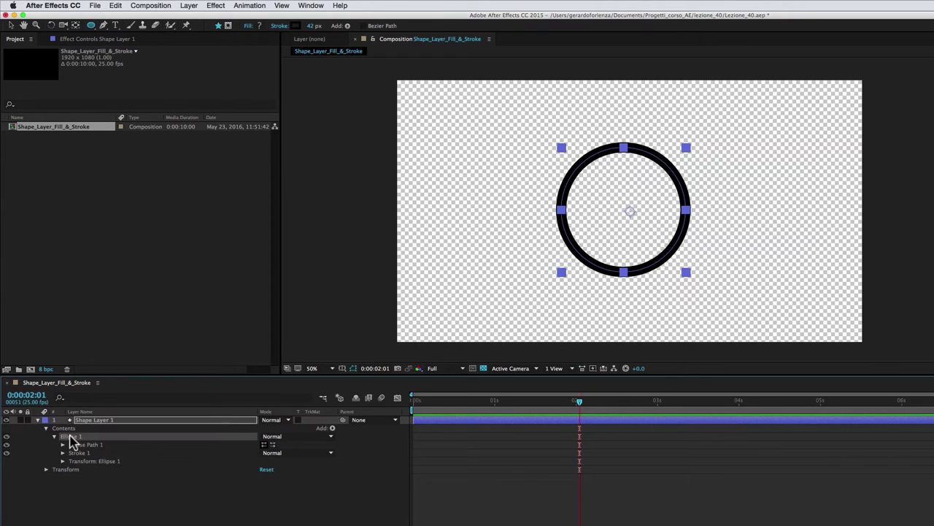
click(332, 430)
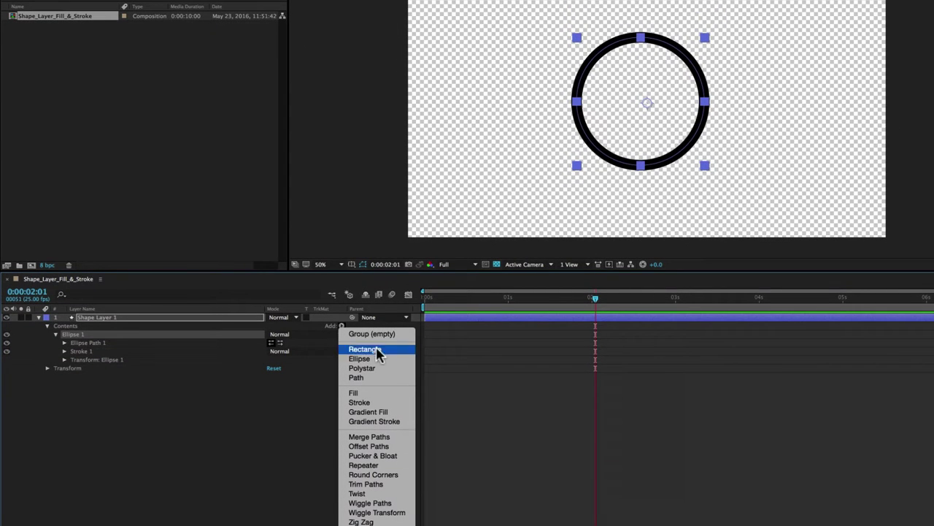
click(356, 396)
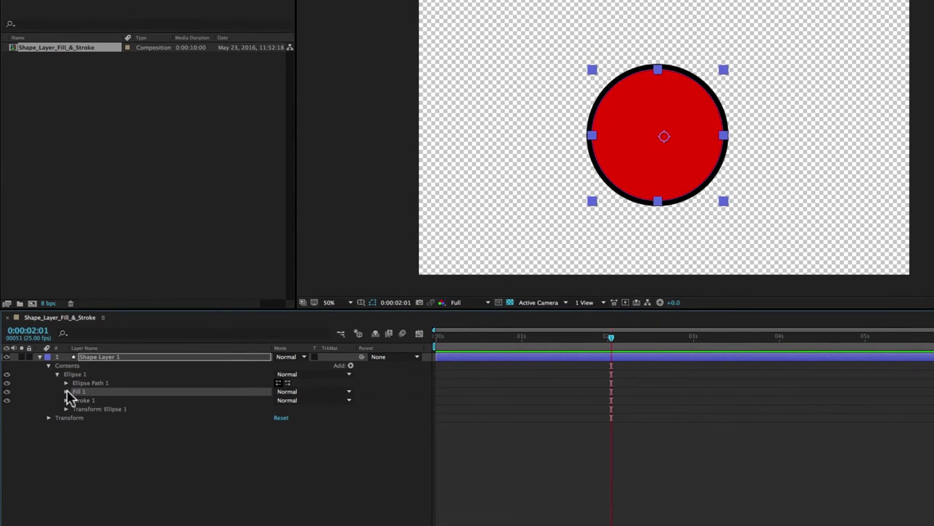
click(66, 392)
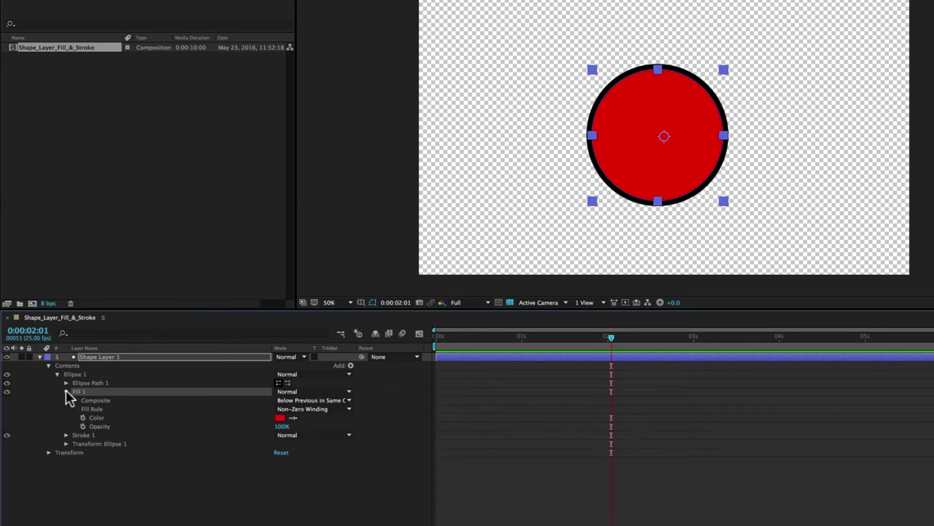
click(103, 419)
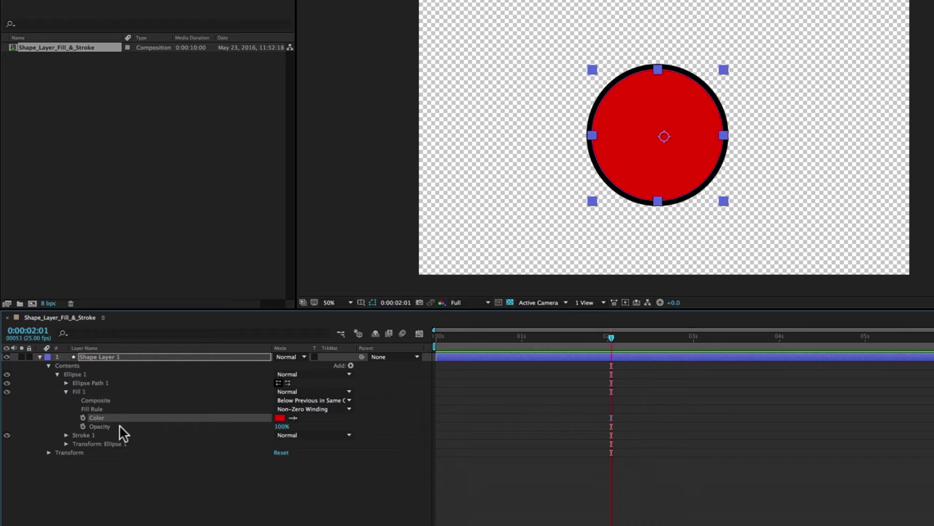
click(103, 428)
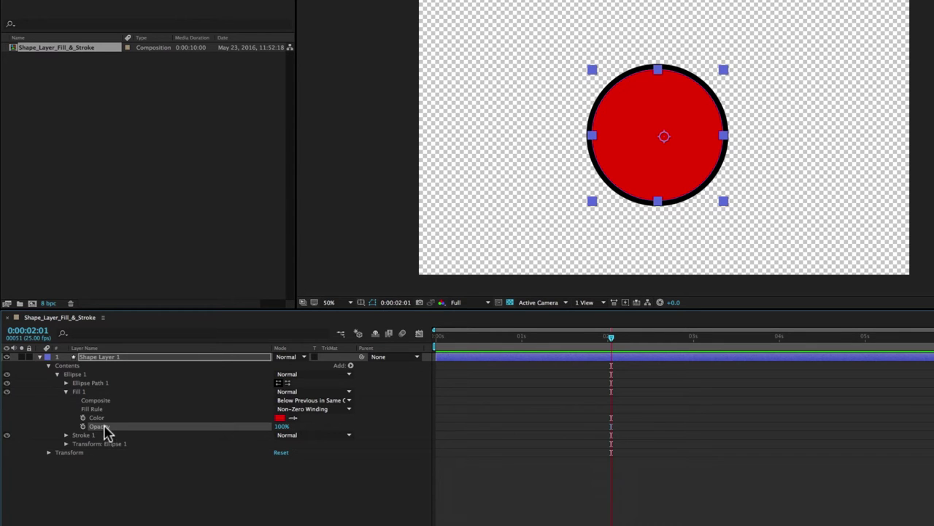
click(101, 418)
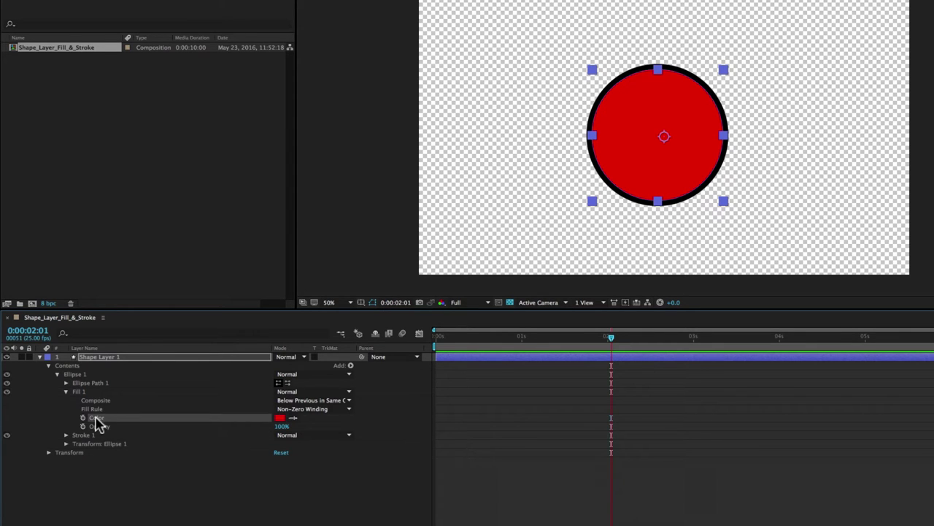
click(279, 419)
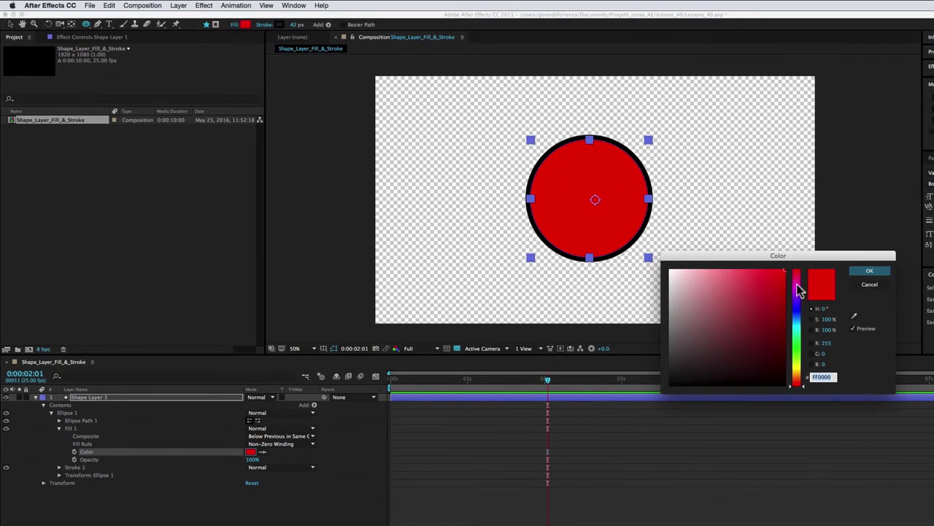
drag(799, 291, 795, 309)
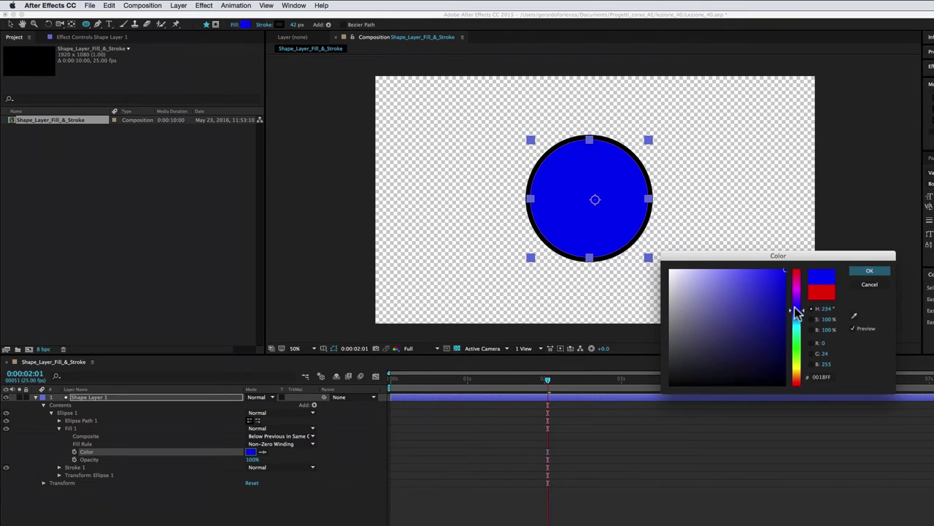
click(869, 271)
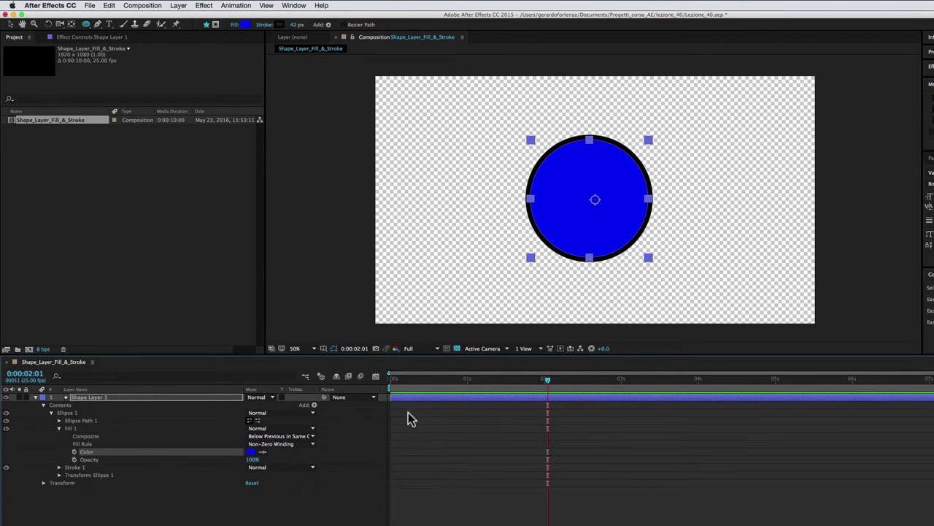
click(245, 25)
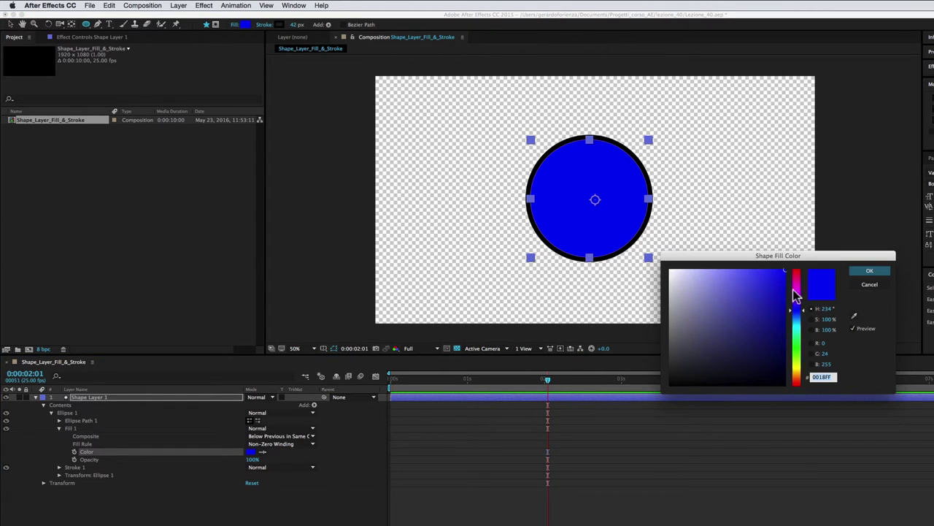
drag(797, 314, 797, 269)
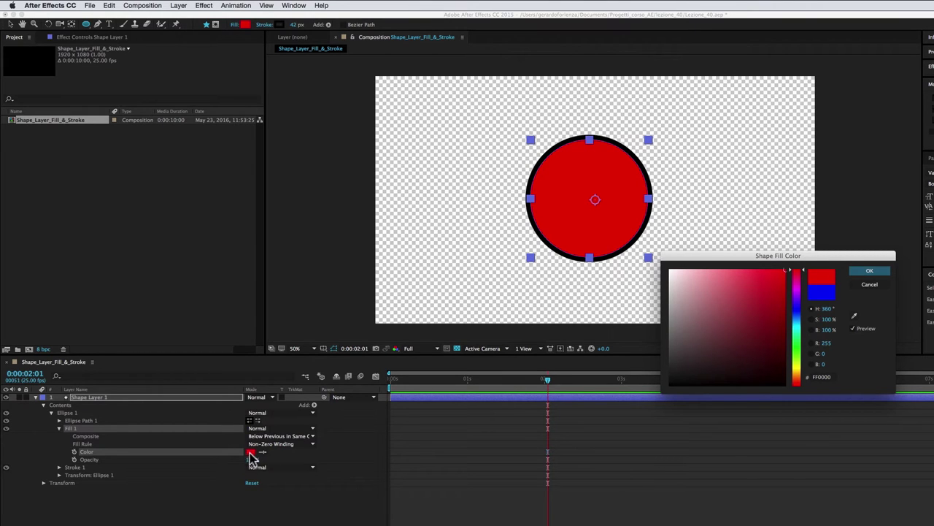
click(866, 271)
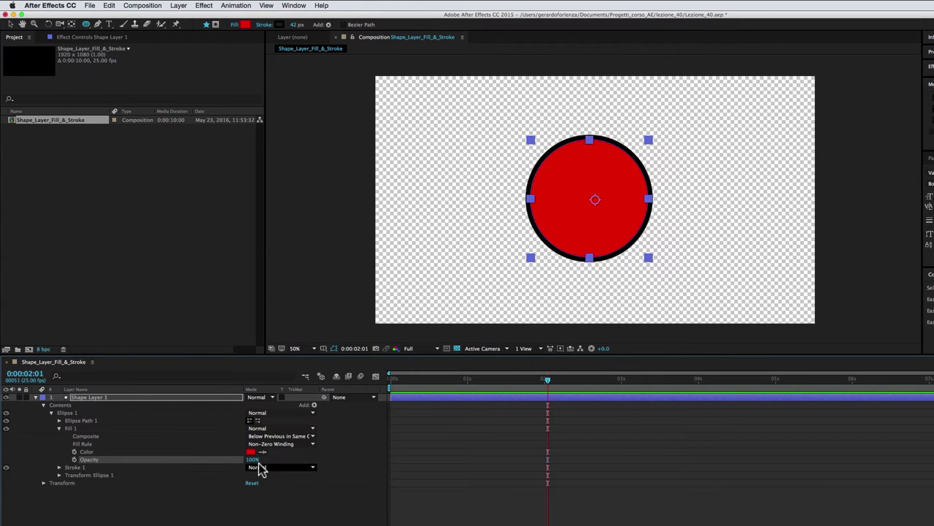
mouse_move(251, 459)
mouse_down()
mouse_move(228, 459)
mouse_move(240, 460)
mouse_up()
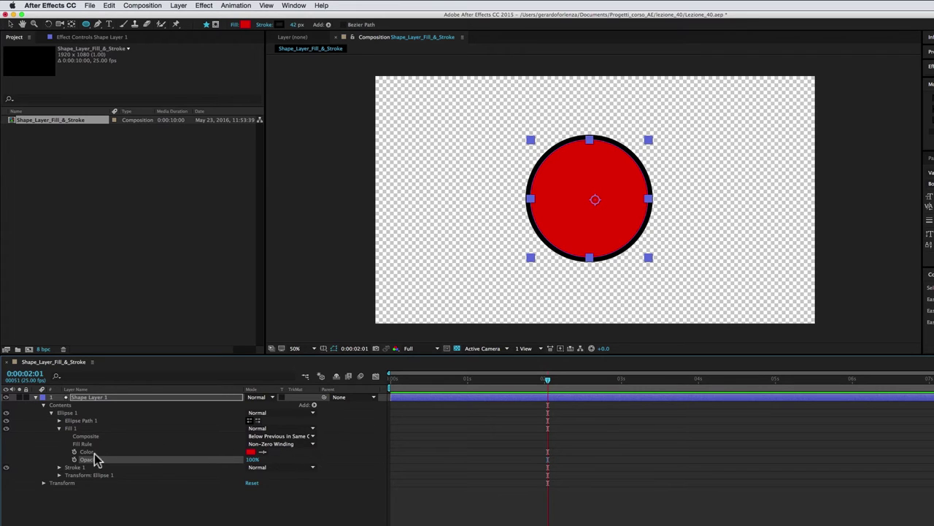
click(60, 429)
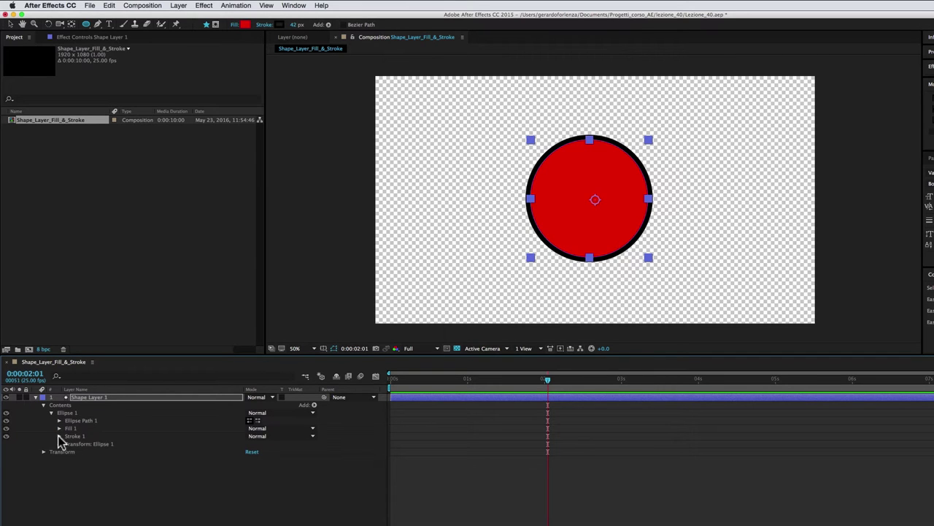
- Expand Stroke 1, preview a white colour, then keep the stroke black 000000
click(59, 437)
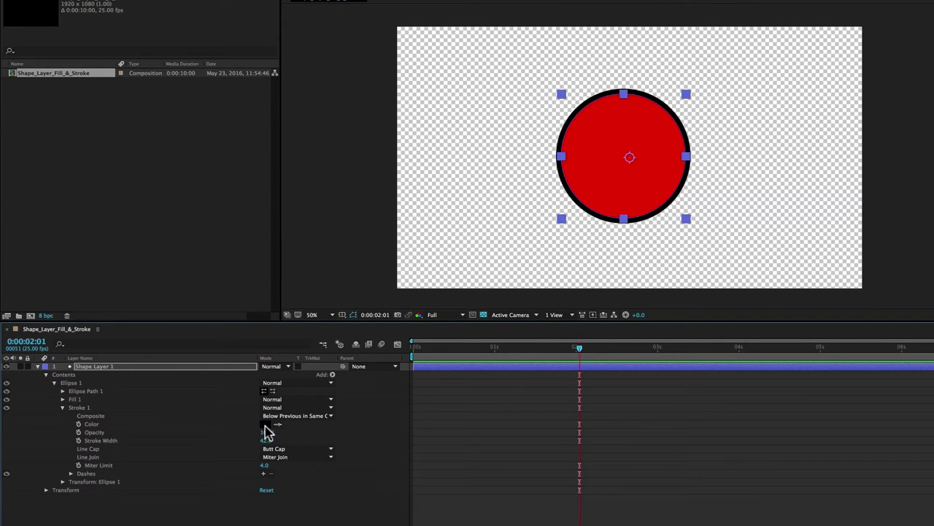
click(265, 424)
drag(795, 347, 667, 223)
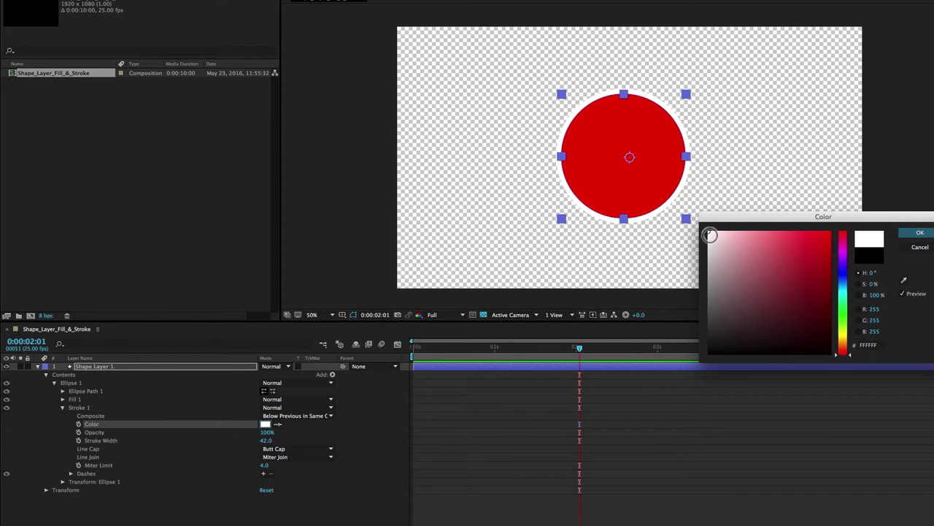
drag(713, 235, 708, 354)
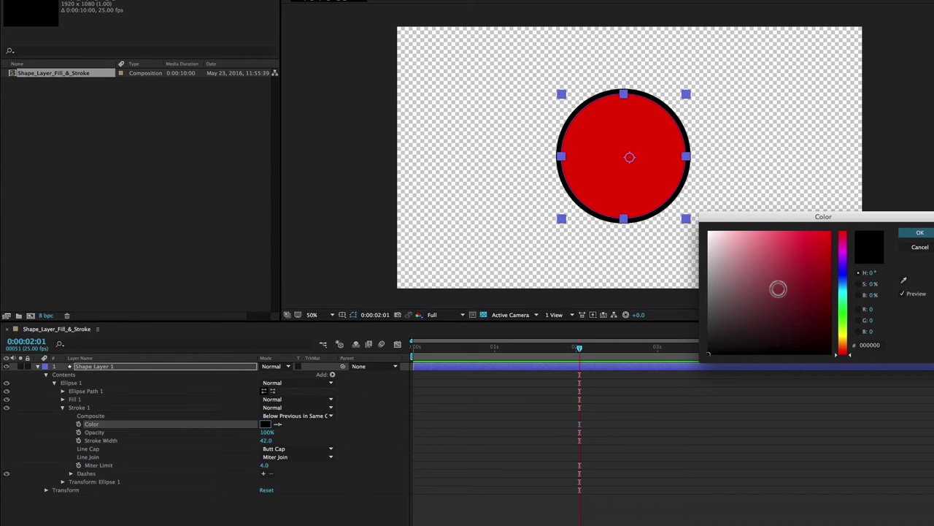
click(921, 234)
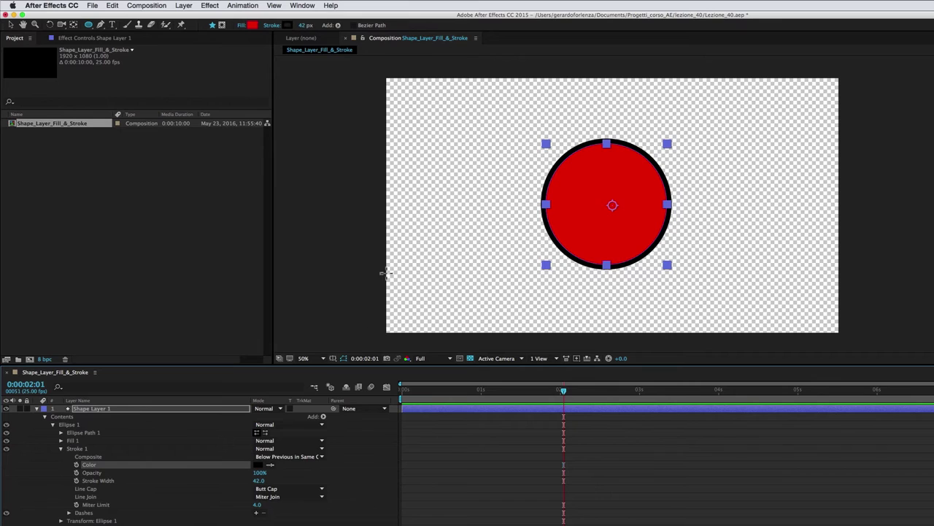
- Set Stroke 1's width to 92 px for a thick black ring around the circle
mouse_move(258, 473)
mouse_down()
mouse_move(193, 469)
mouse_move(260, 480)
mouse_move(235, 484)
mouse_move(278, 484)
mouse_up()
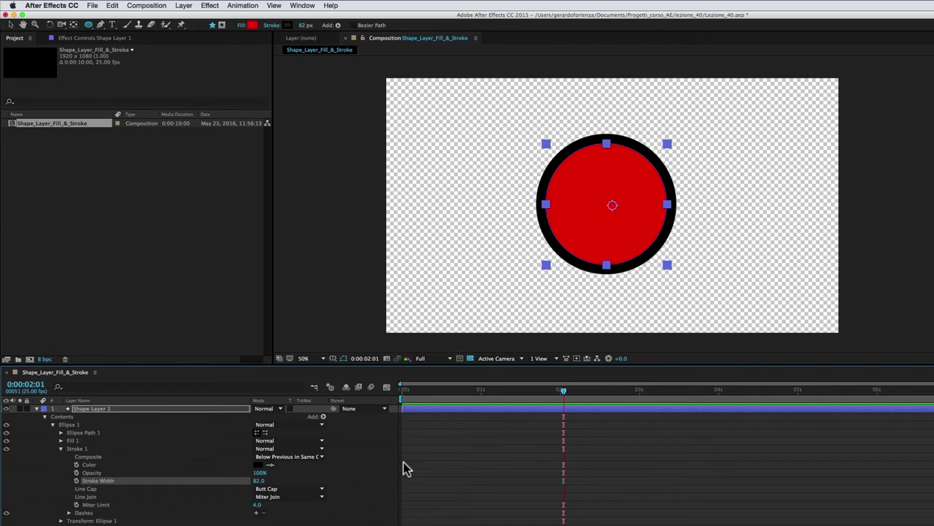
mouse_move(303, 25)
mouse_down()
mouse_move(321, 25)
mouse_move(305, 31)
mouse_up()
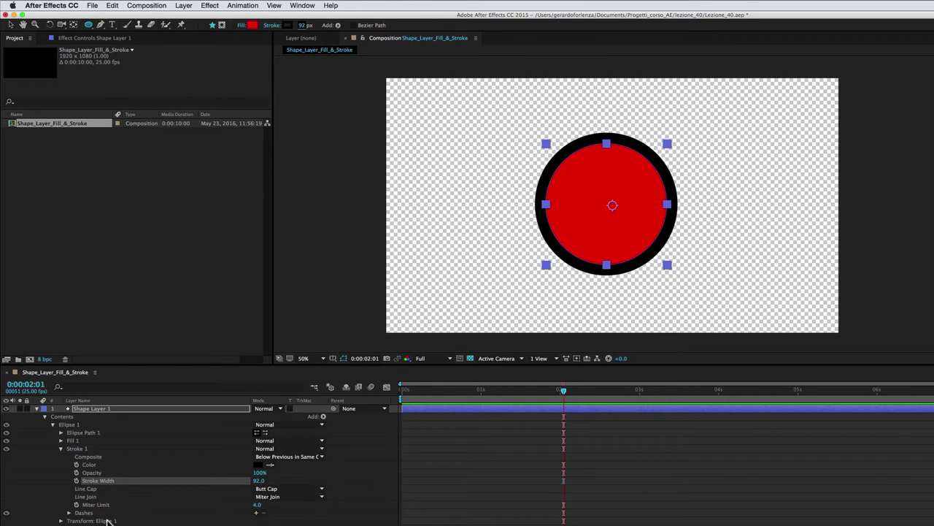
click(63, 448)
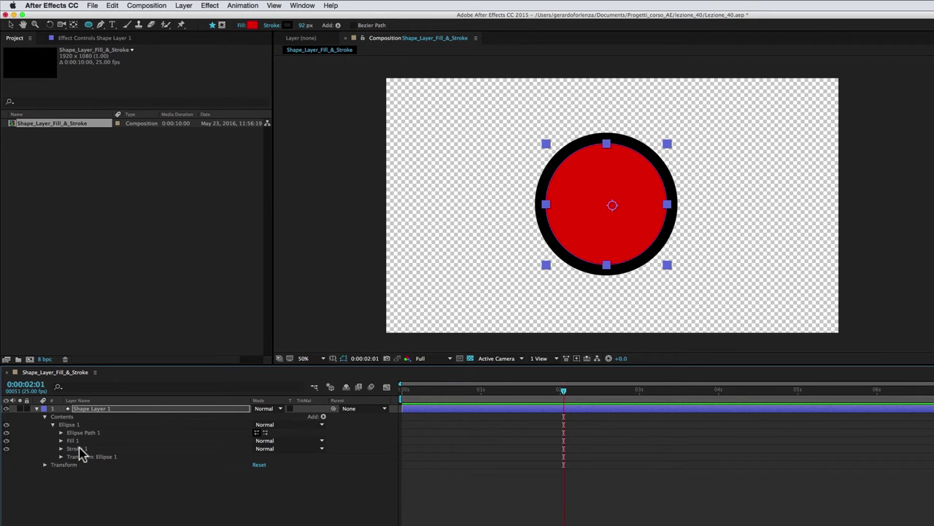
- Duplicate Stroke 1 as Stroke 2 and set its width to 171 px
click(80, 449)
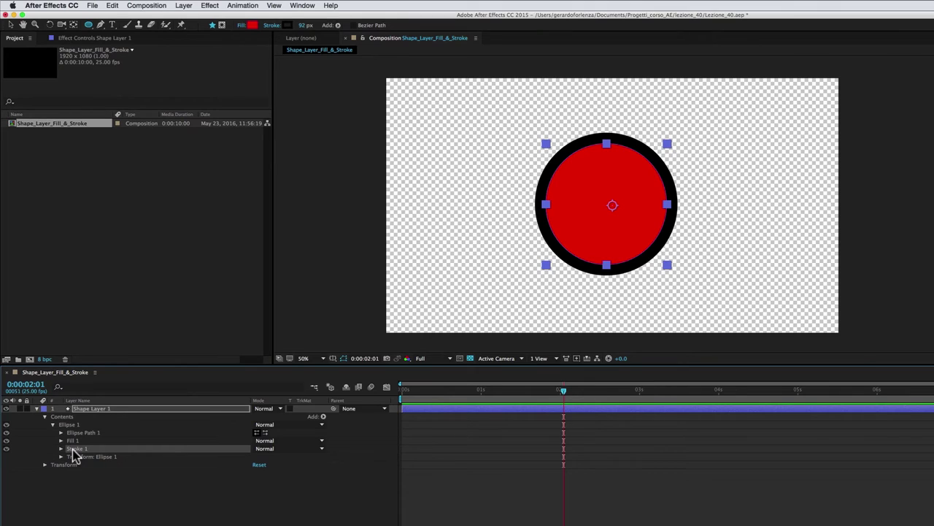
key(super+d)
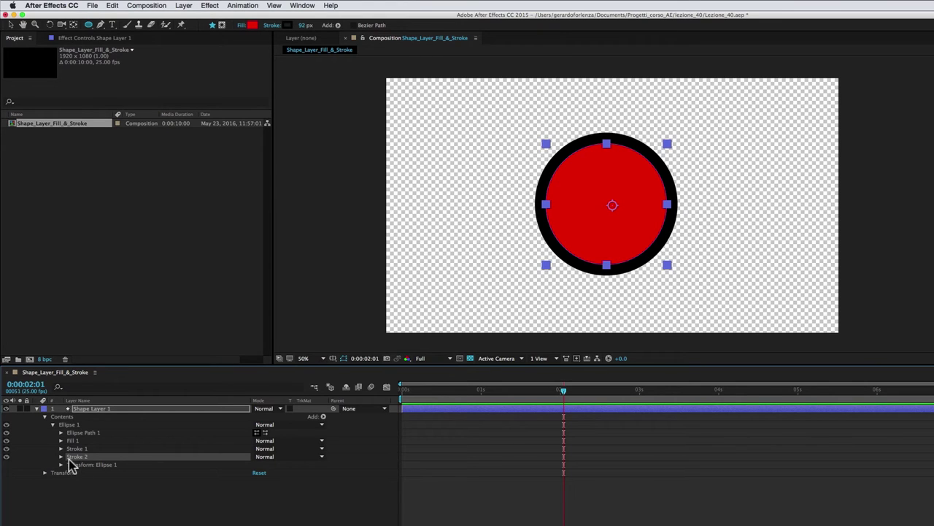
click(62, 449)
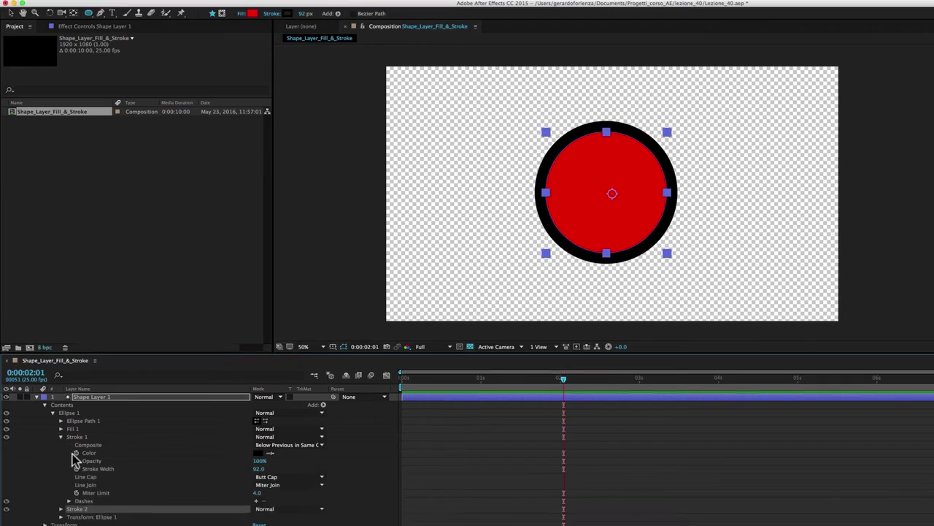
click(62, 443)
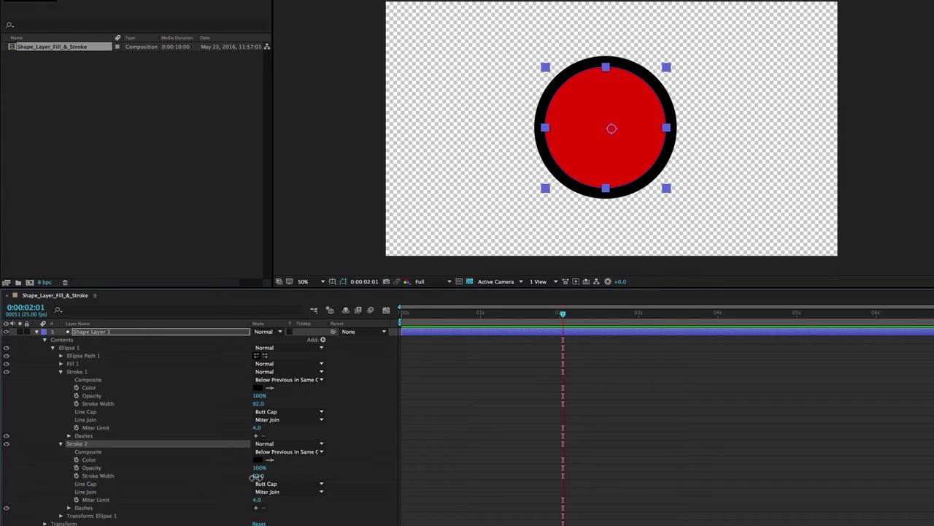
drag(257, 475, 292, 476)
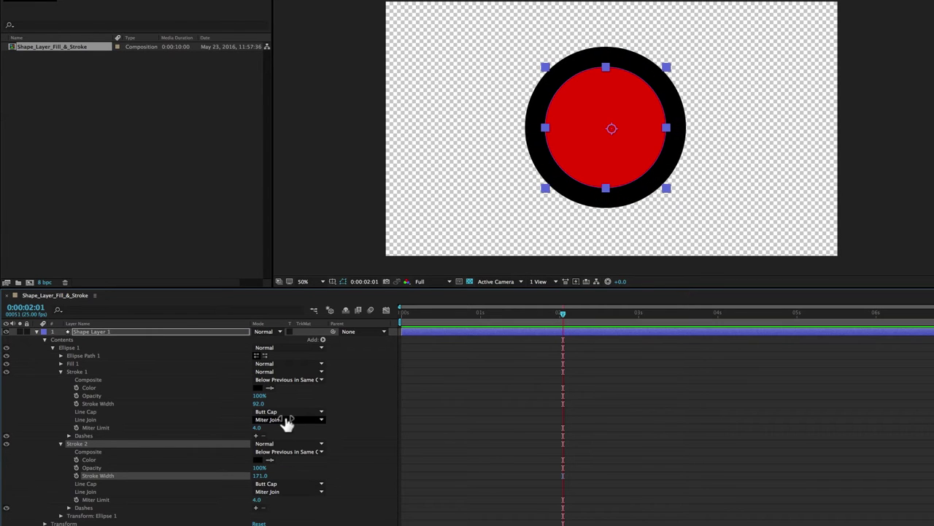
- Colour Stroke 2 blue, 003AF8, forming an outer ring
click(257, 460)
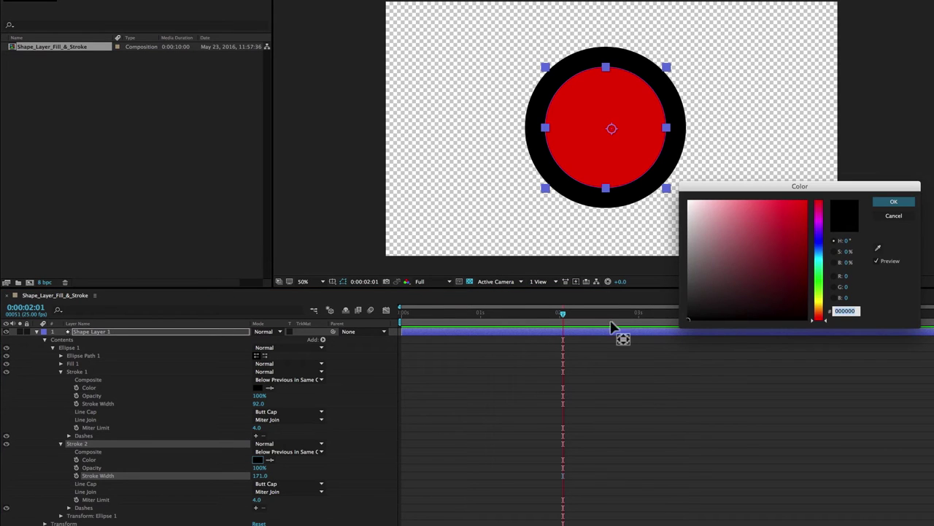
drag(818, 296, 822, 247)
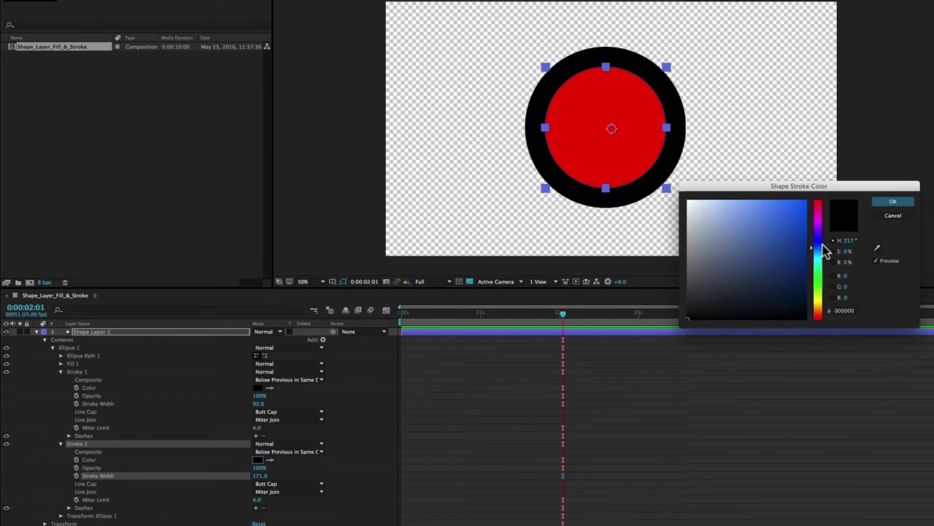
click(784, 232)
click(807, 206)
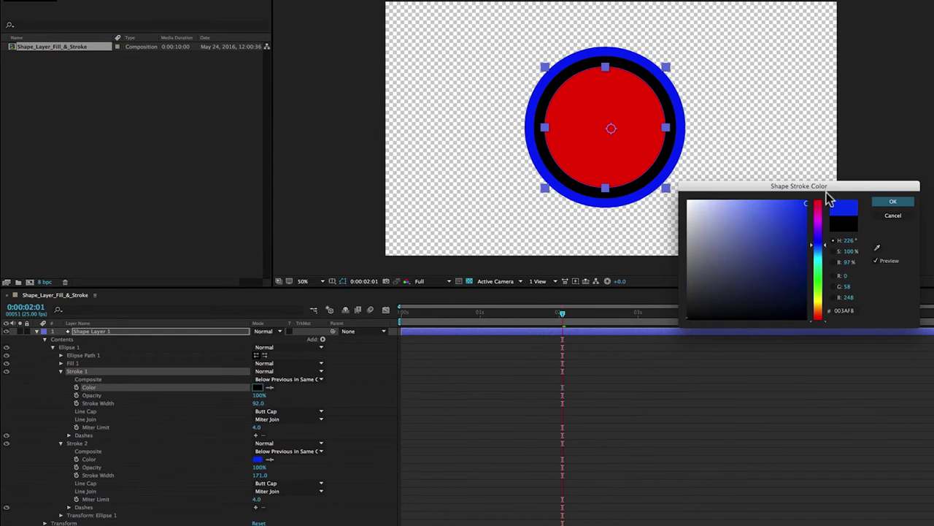
click(893, 202)
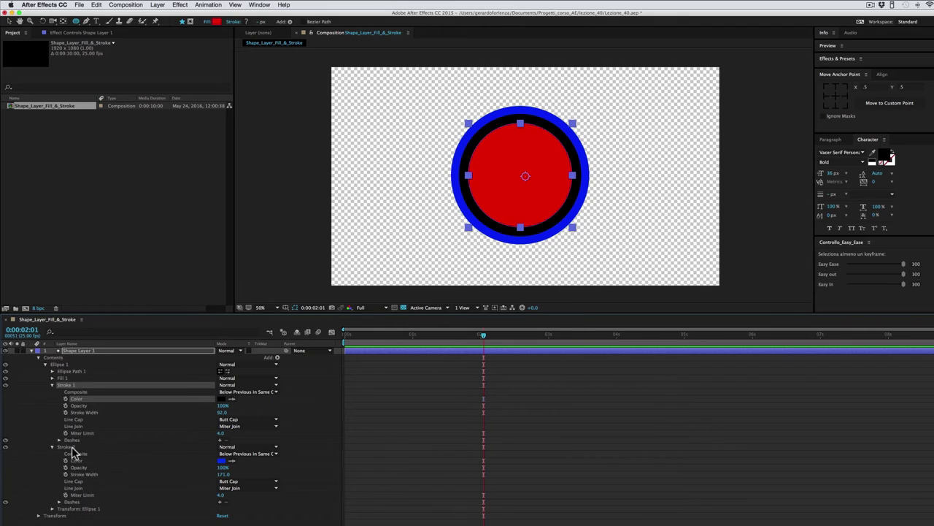
- Delete Stroke 2 to remove the blue outer ring
click(71, 448)
key(BackSpace)
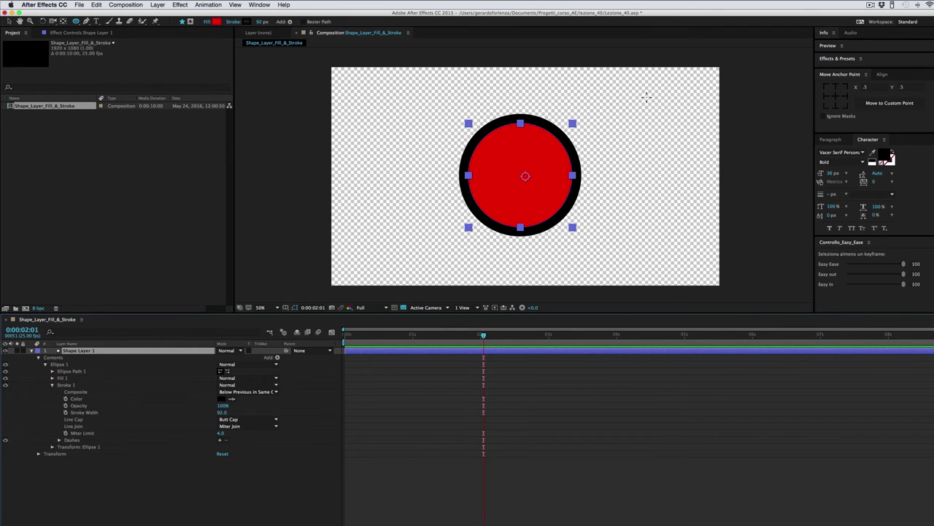
- Draw a square-root-shaped path with the Pen tool, extending across to the top right
drag(86, 21, 117, 23)
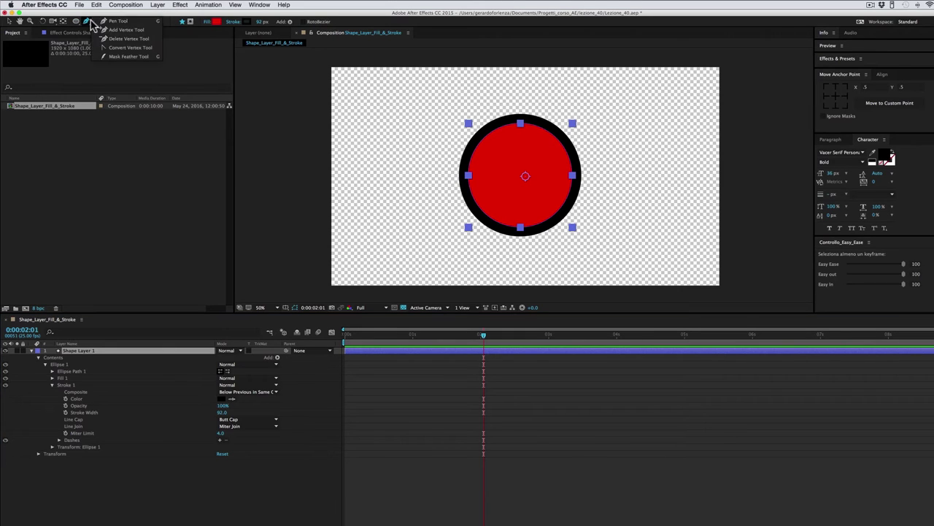
click(345, 211)
click(365, 177)
click(388, 271)
click(423, 88)
click(669, 87)
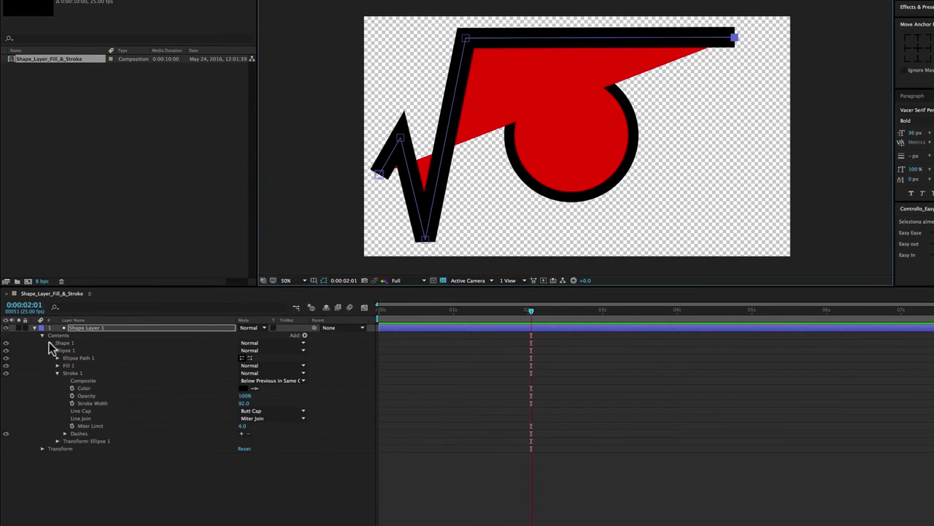
- Hide Shape 1's red fill and reveal its Stroke 1 settings
click(49, 343)
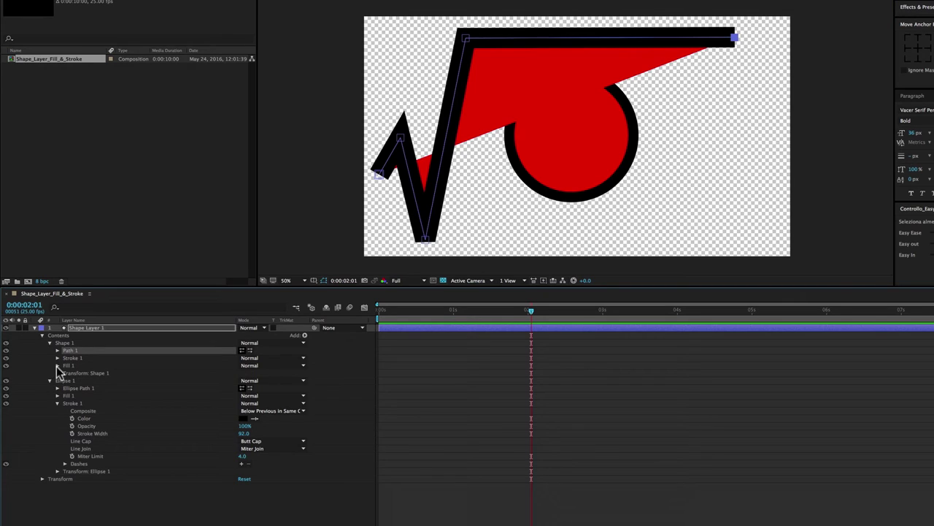
click(6, 365)
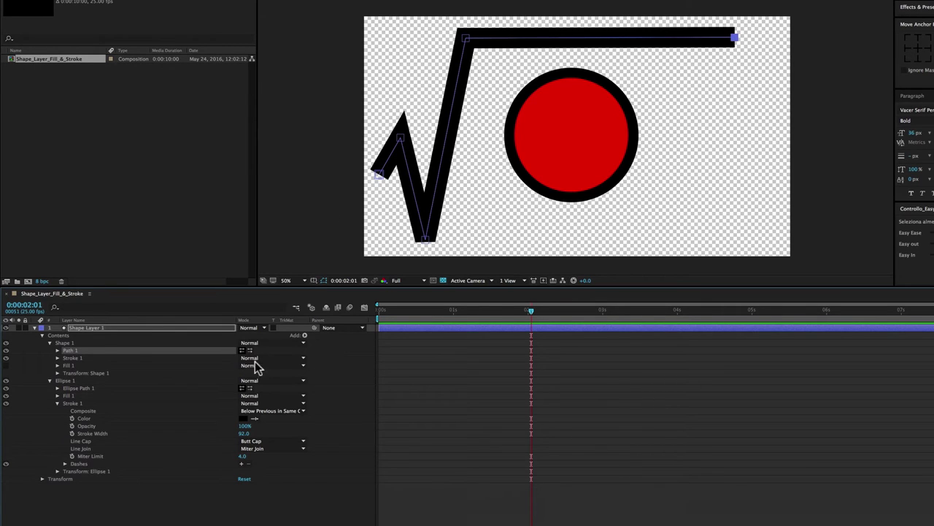
click(58, 358)
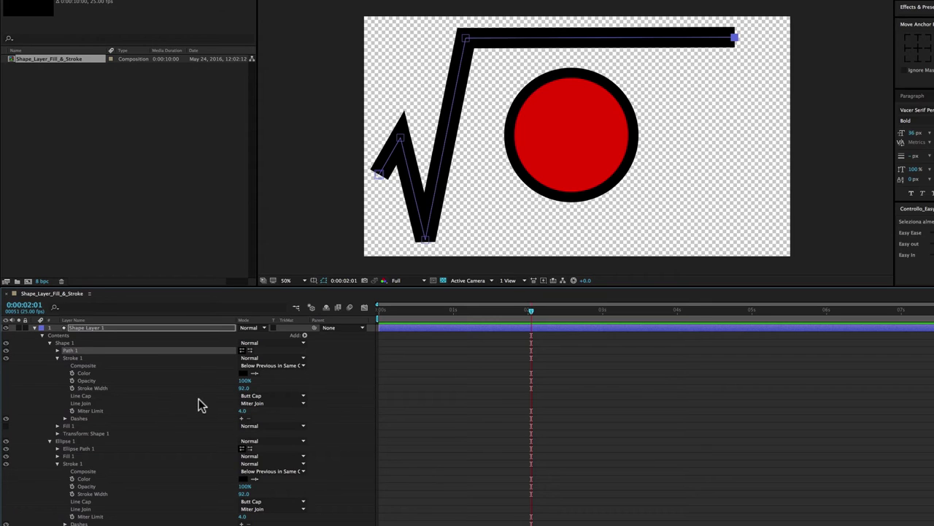
- Thin the square-root path's stroke to 55 px and try a Round Cap line end
drag(241, 389, 225, 391)
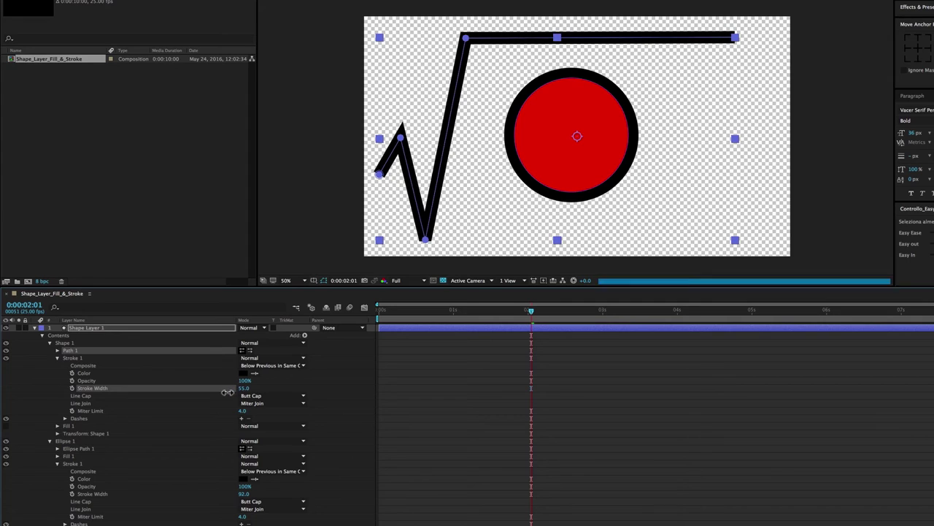
click(83, 395)
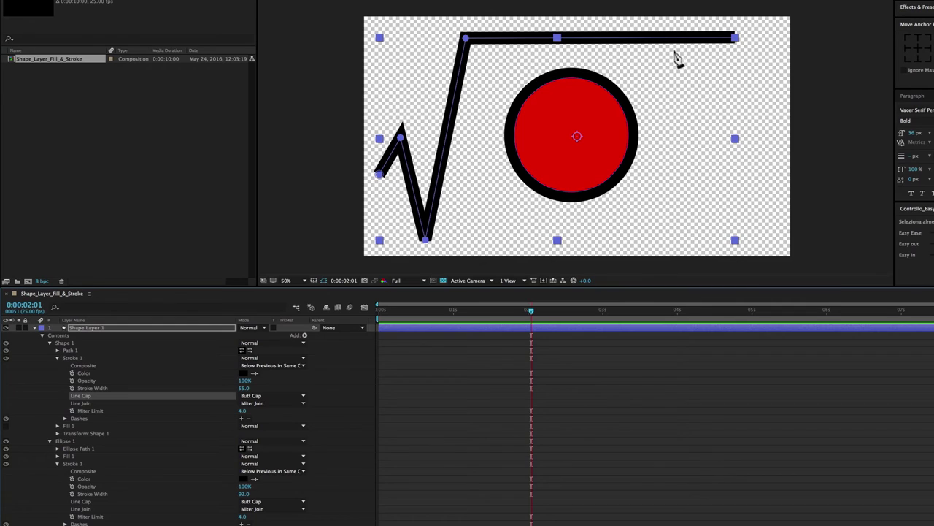
click(251, 396)
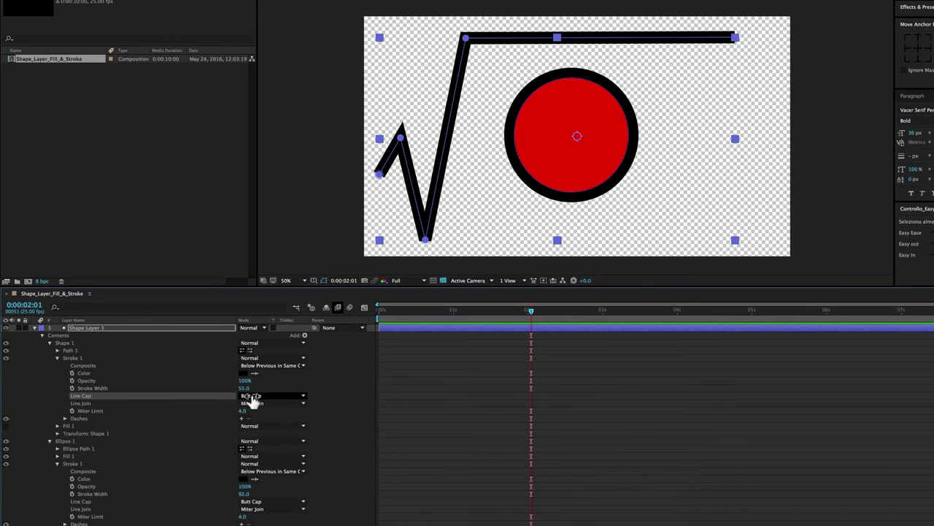
click(251, 399)
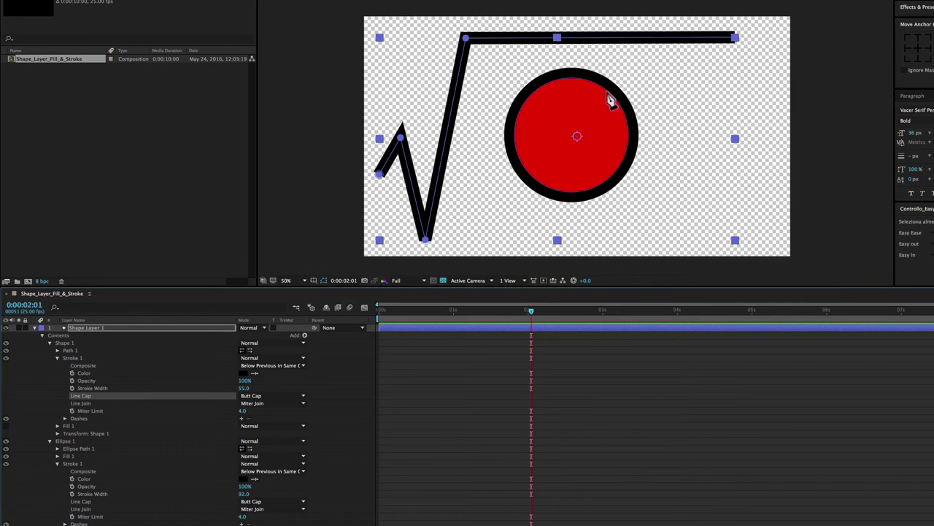
click(268, 398)
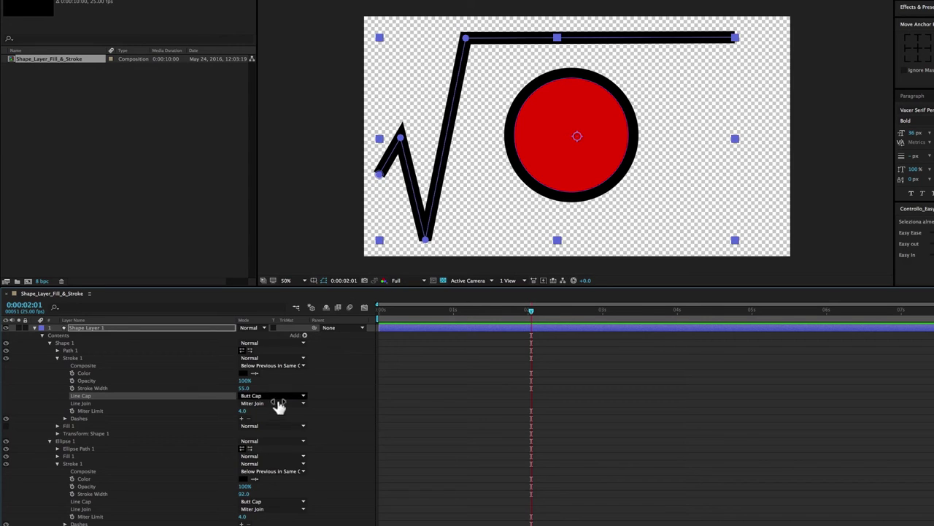
click(260, 397)
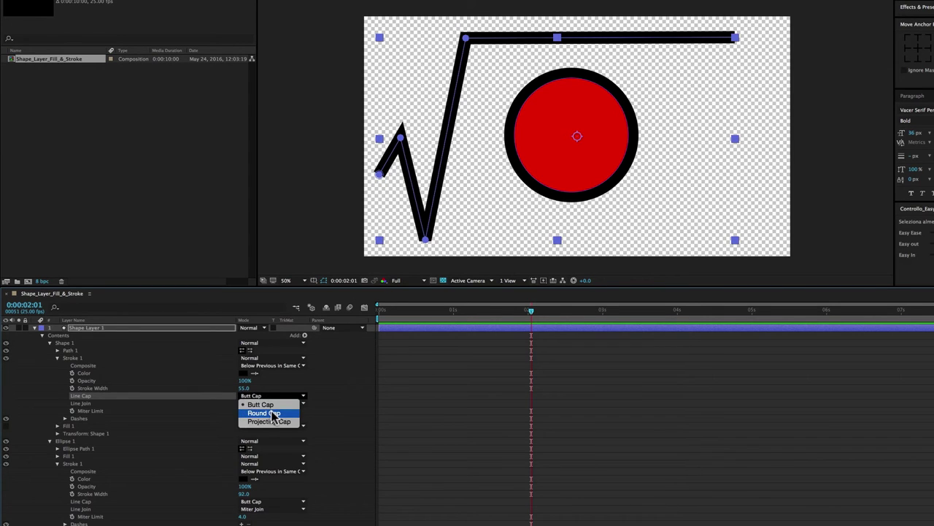
click(274, 414)
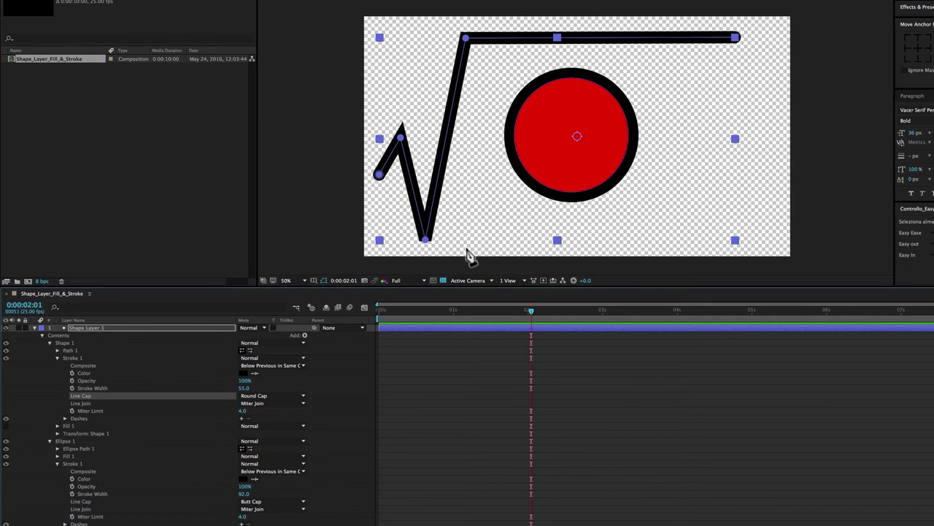
- Try Projecting Cap on the path ends, then settle on Butt Cap
click(261, 396)
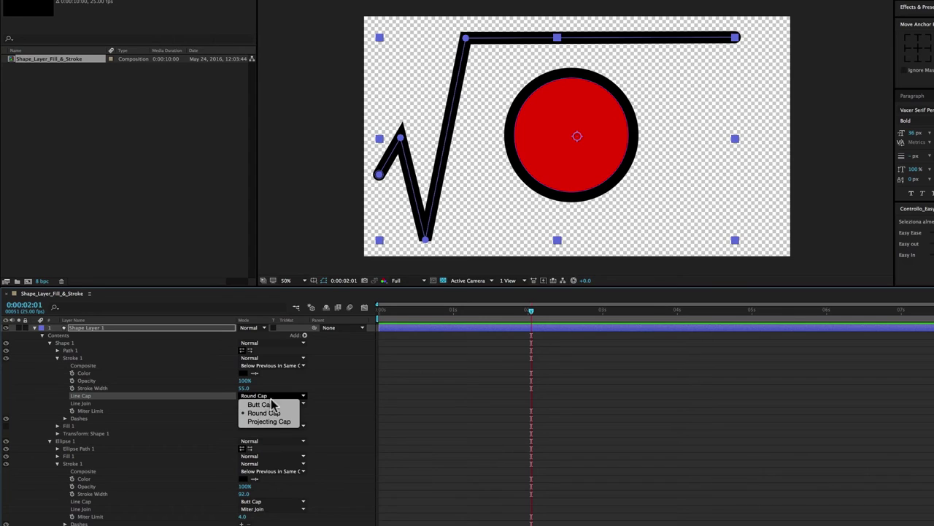
click(270, 422)
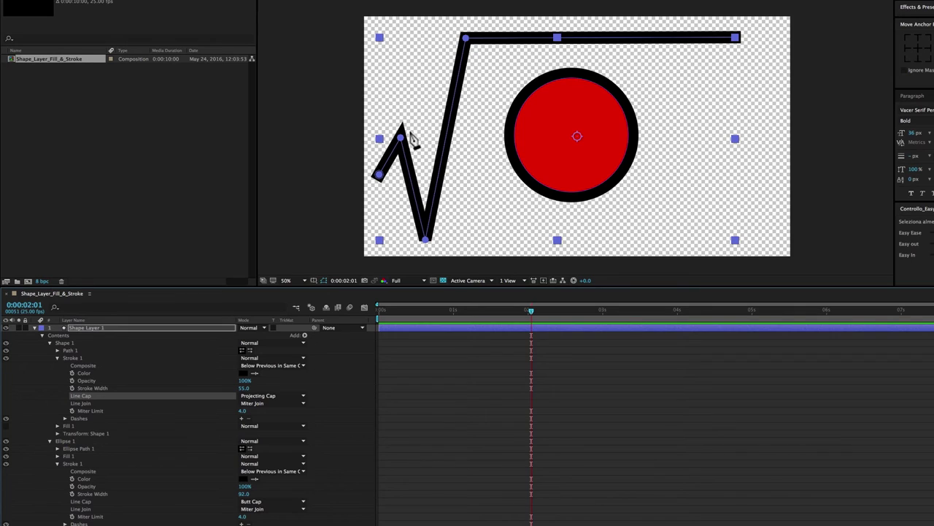
click(261, 396)
click(259, 404)
click(293, 395)
click(285, 423)
click(268, 396)
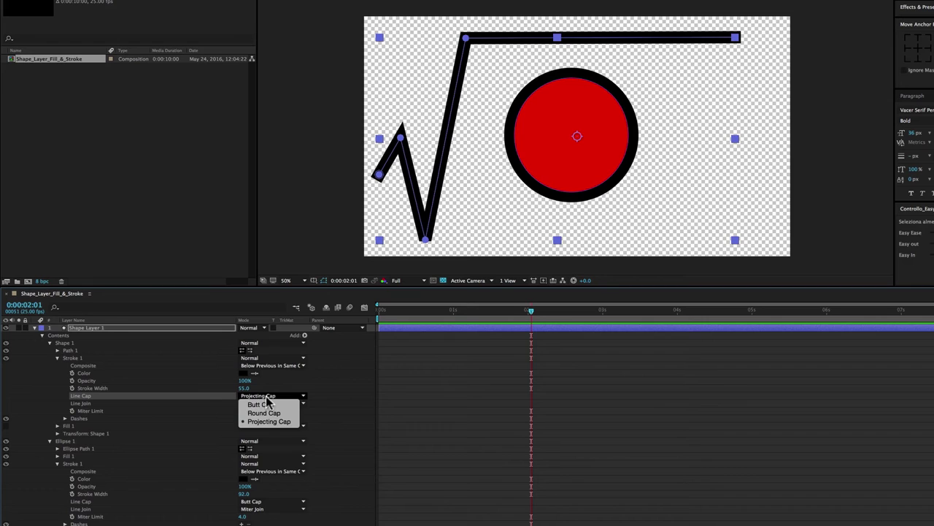
click(267, 406)
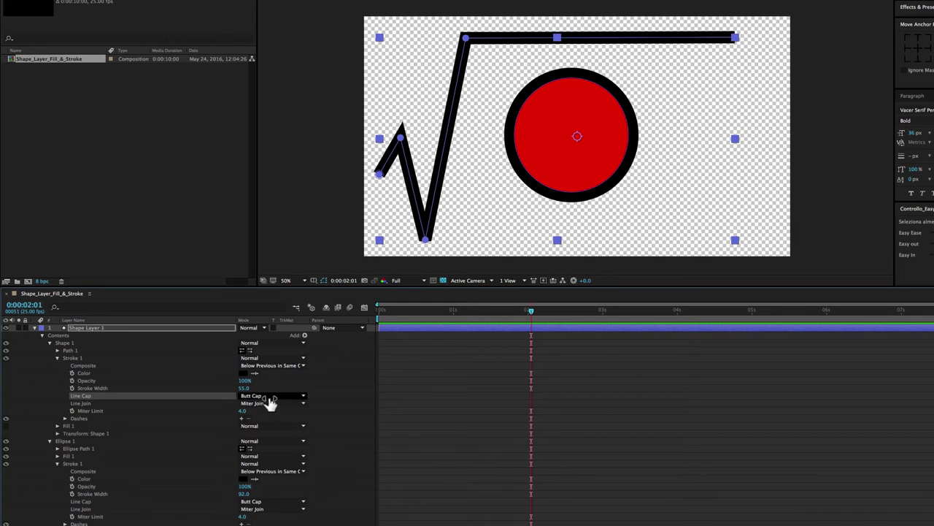
click(91, 404)
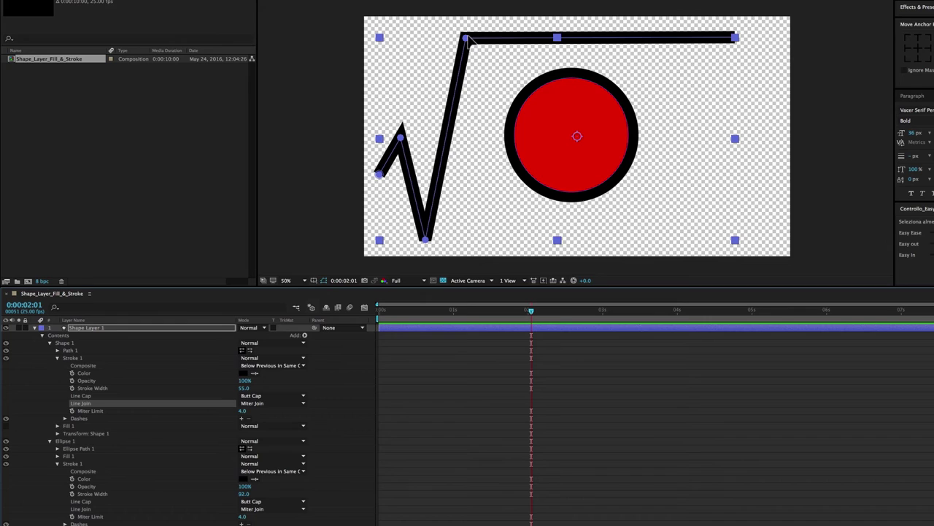
click(311, 306)
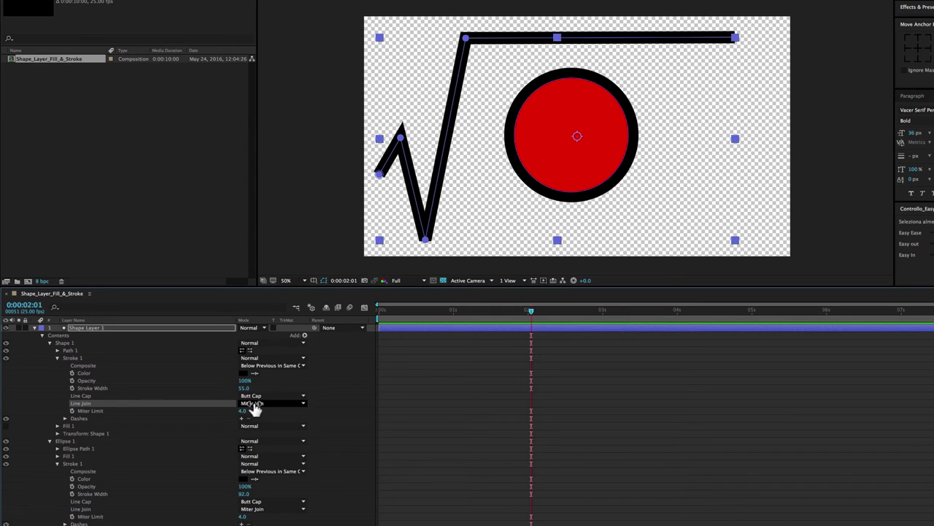
click(253, 404)
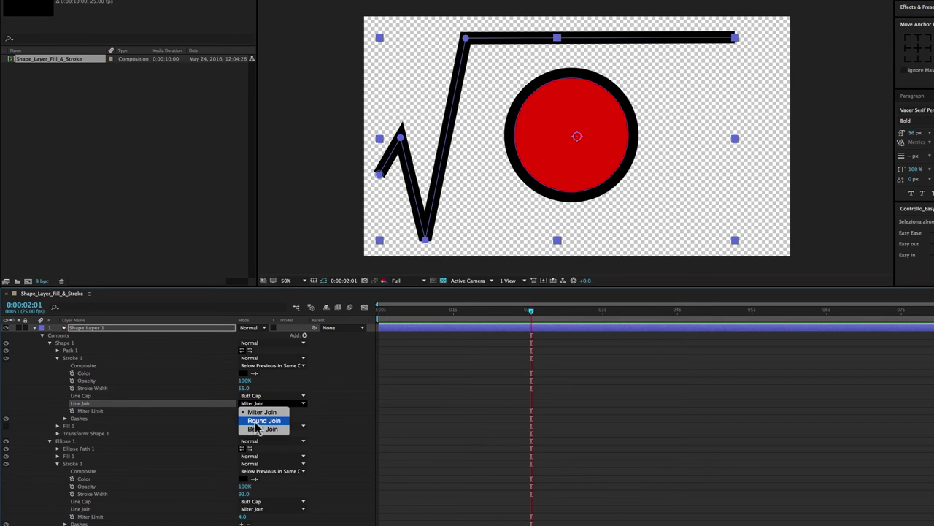
click(259, 421)
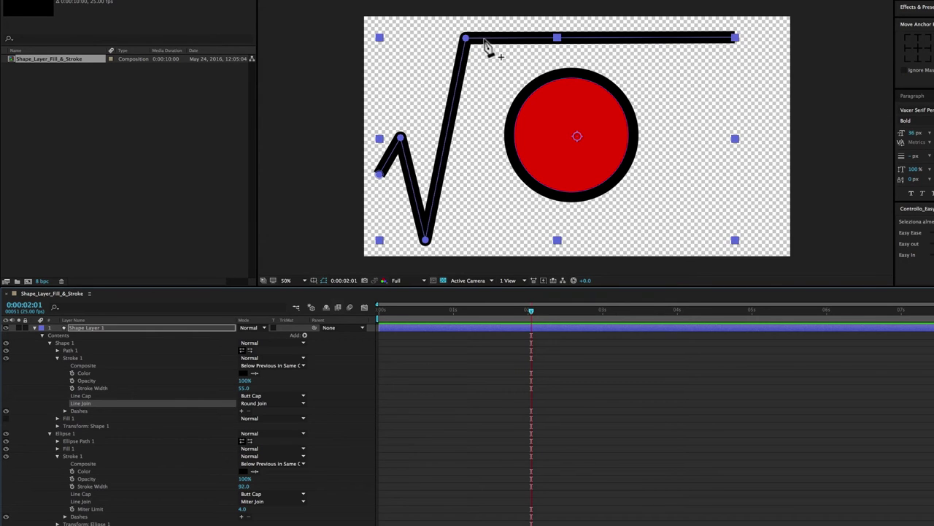
click(259, 406)
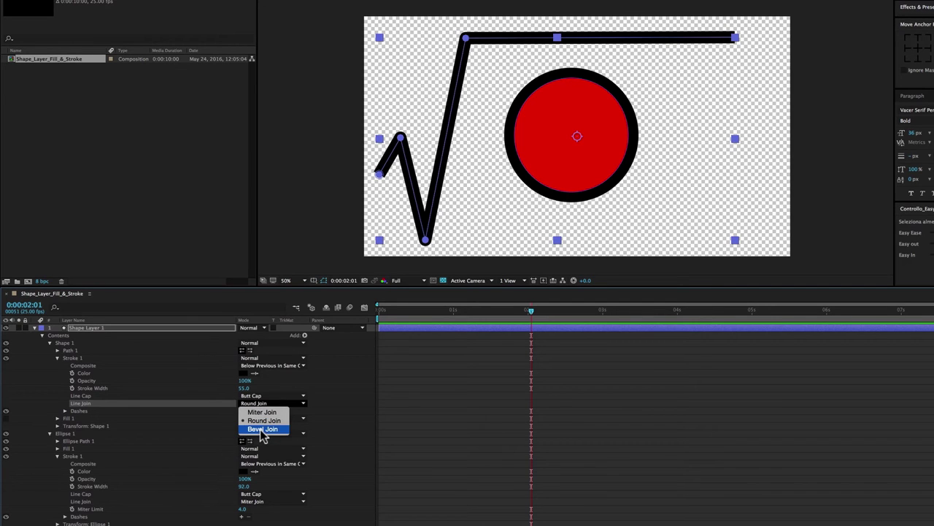
click(261, 429)
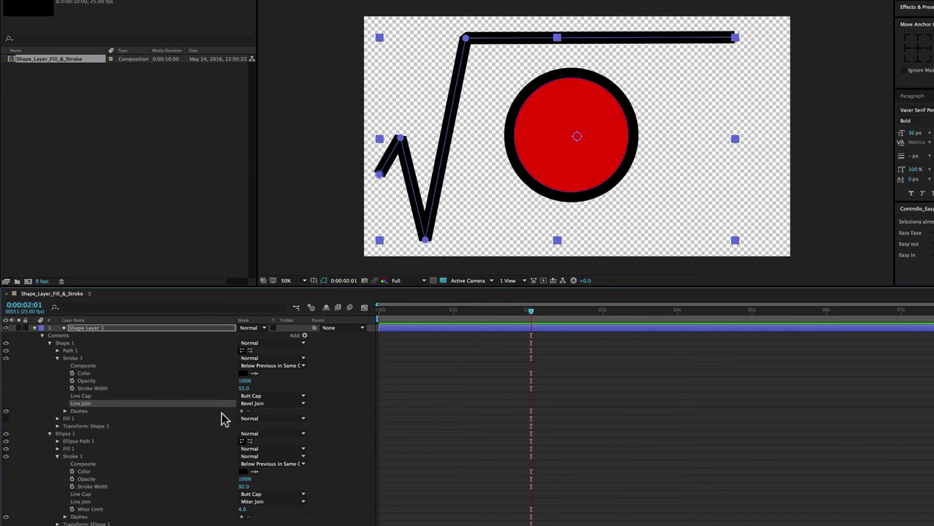
click(267, 404)
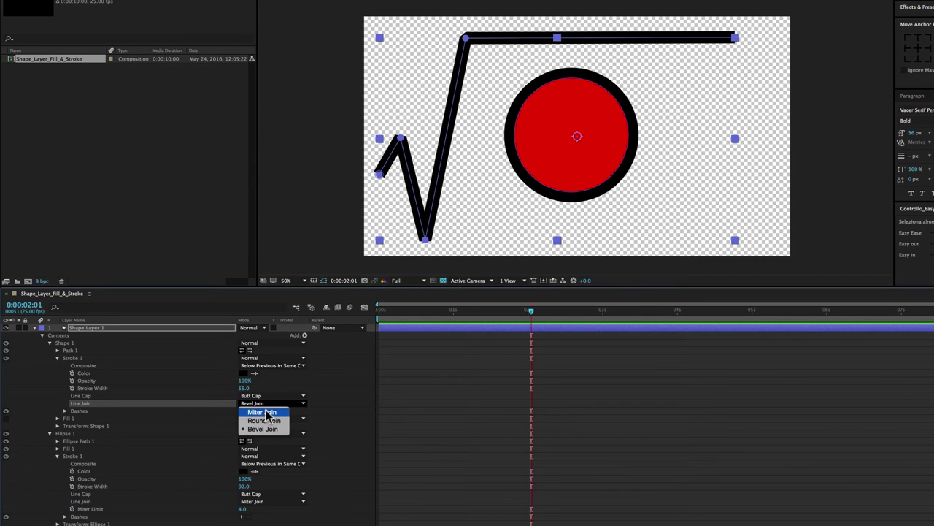
click(262, 413)
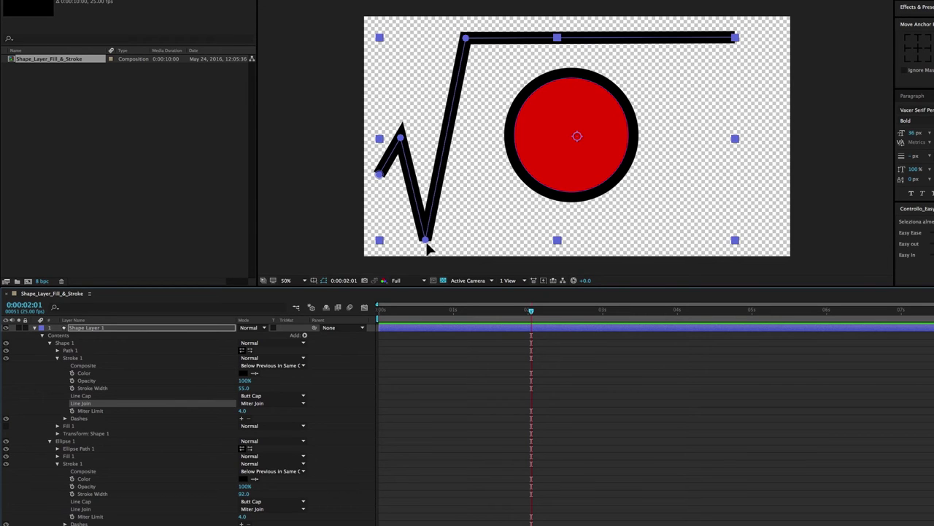
- Edit Stroke 1's Miter Limit and nudge the zigzag's bottom point slightly higher
click(88, 411)
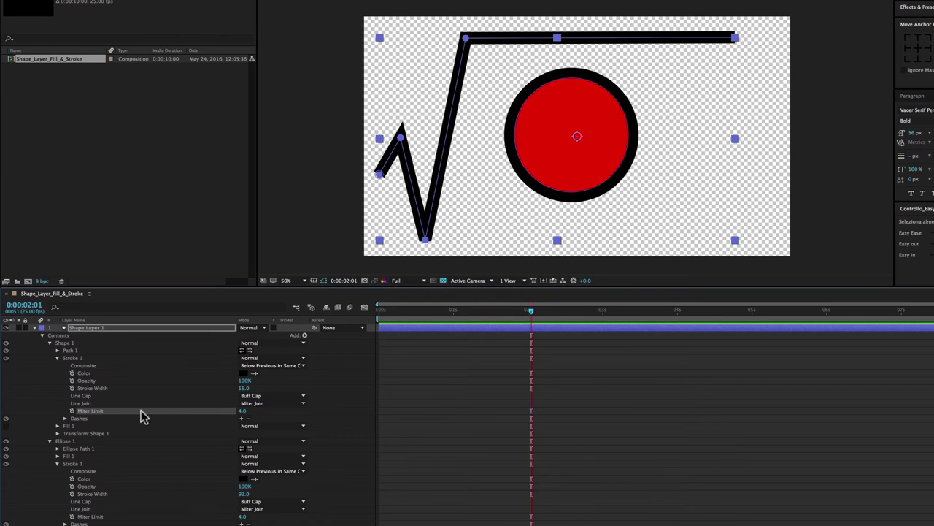
click(243, 411)
key(Return)
drag(242, 411, 243, 413)
drag(424, 241, 425, 227)
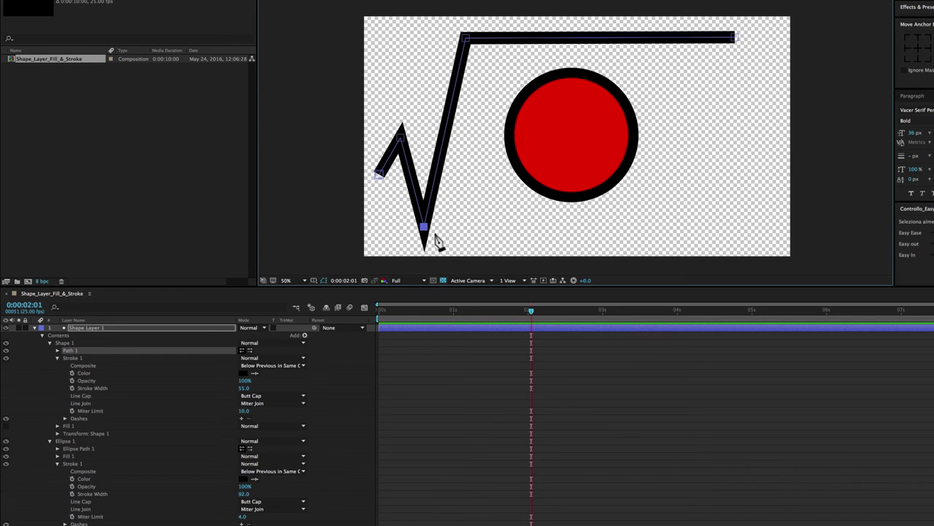
- Drop the Miter Limit to 1.0 to bevel the corners, then raise it to 21.0
click(245, 413)
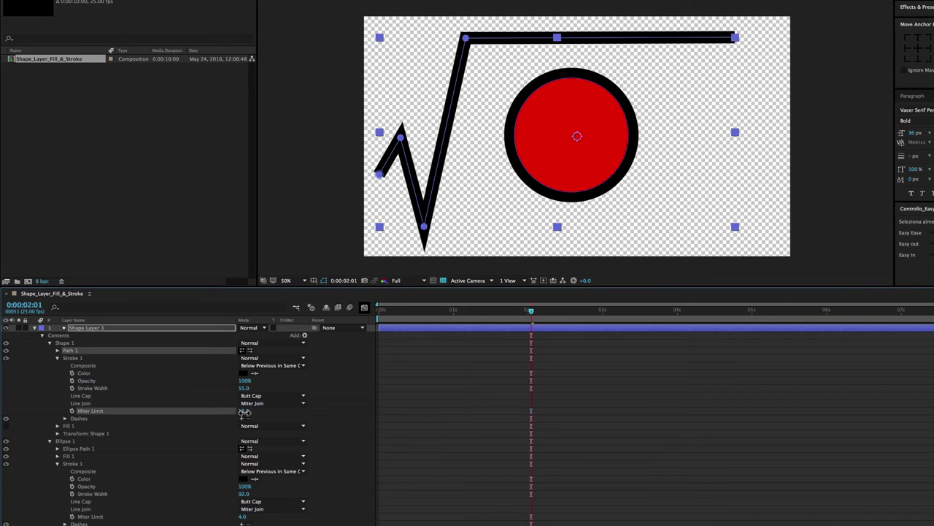
drag(244, 412, 227, 414)
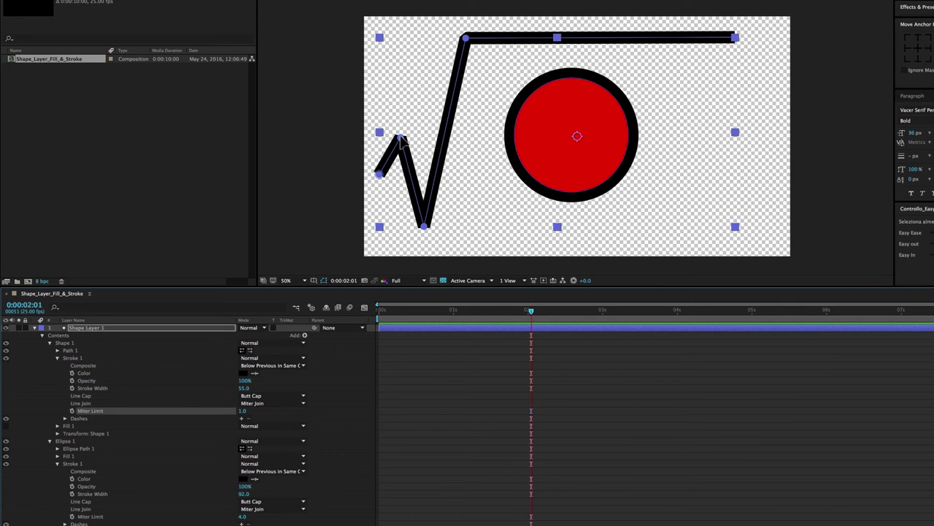
click(241, 414)
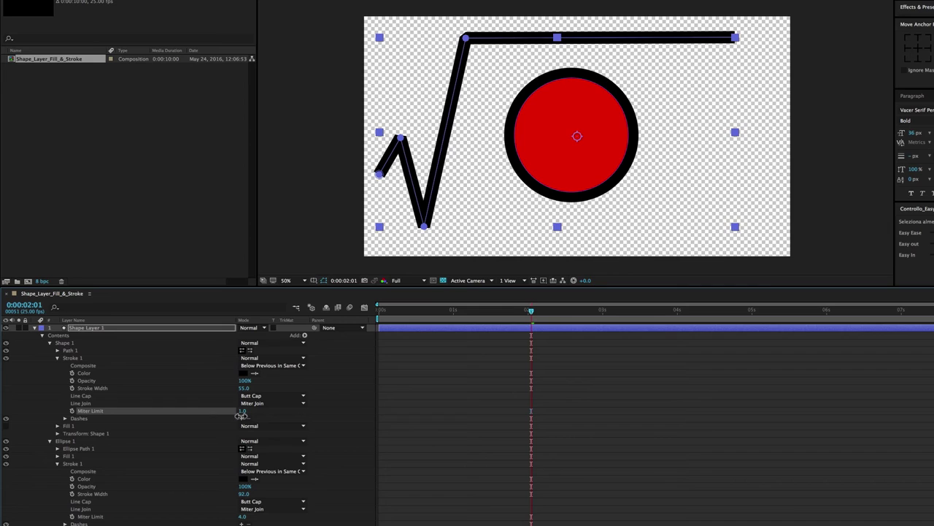
drag(241, 415, 243, 414)
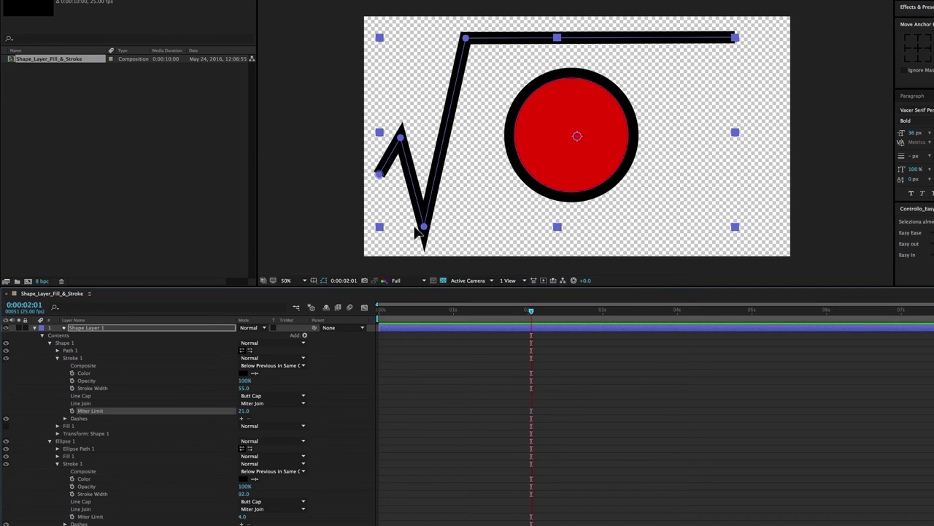
- Add dashes to the square-root stroke and lower its Miter Limit to 4.0
click(72, 419)
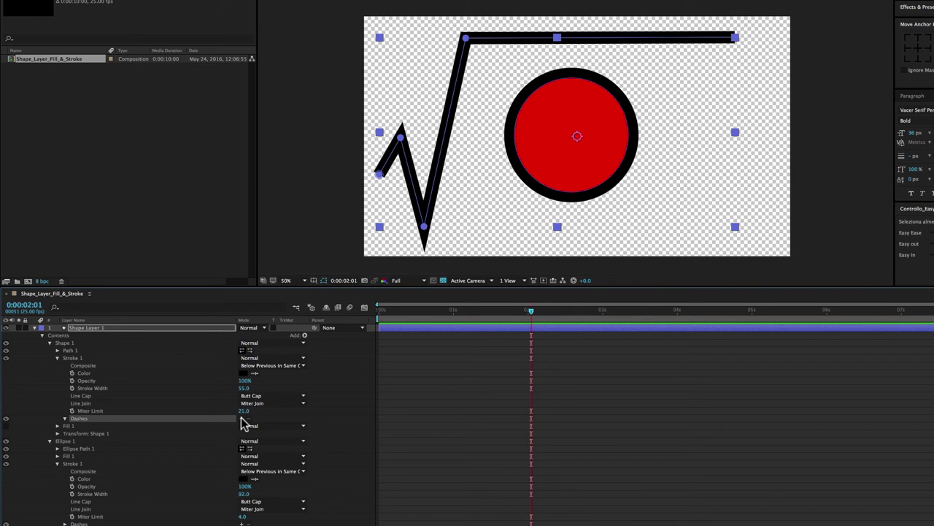
click(242, 419)
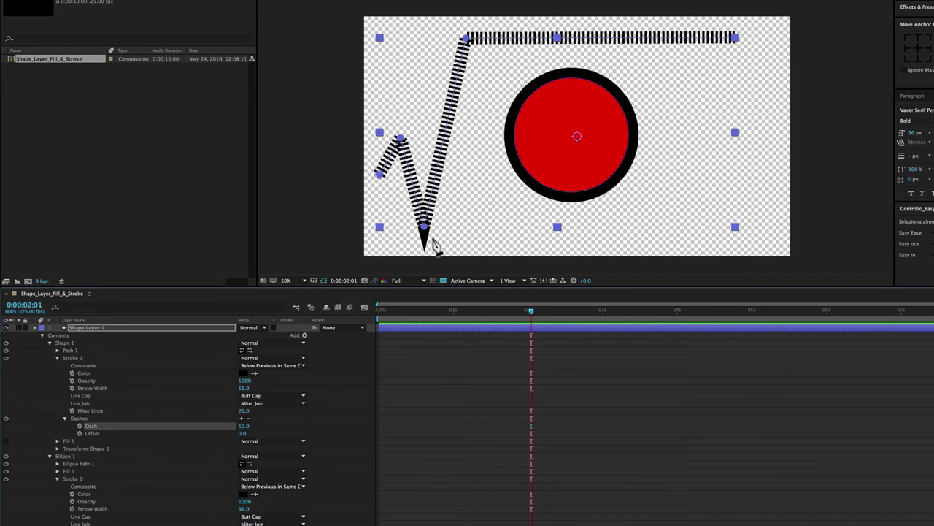
drag(243, 412, 233, 414)
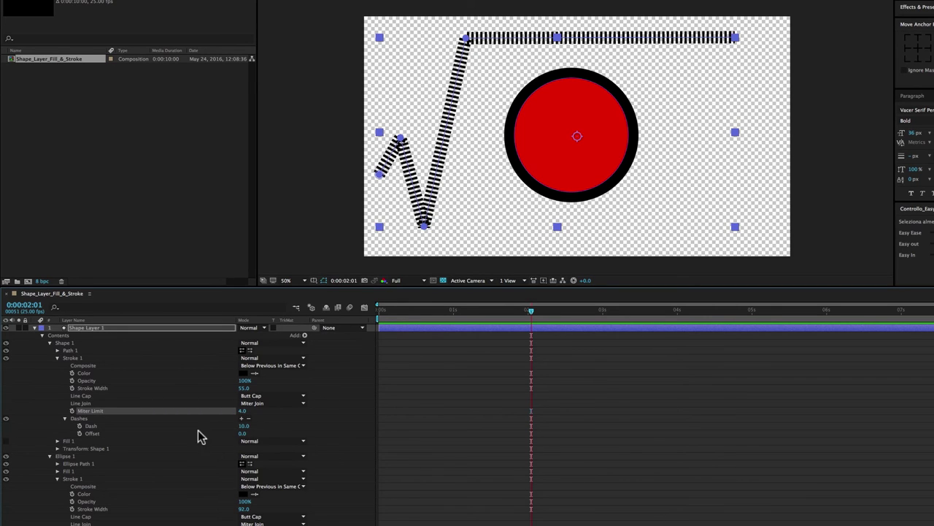
- Lengthen the square-root stroke's Dash to 55.0
click(93, 427)
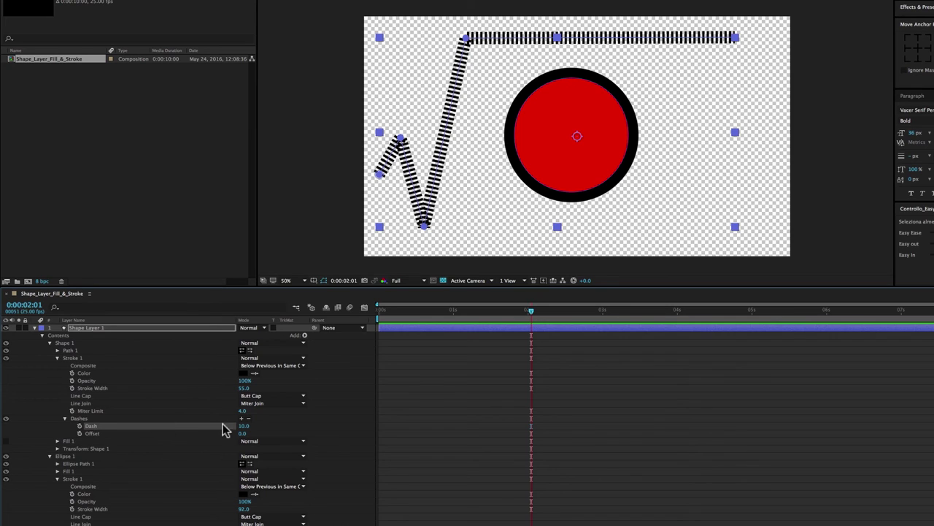
drag(244, 427, 488, 156)
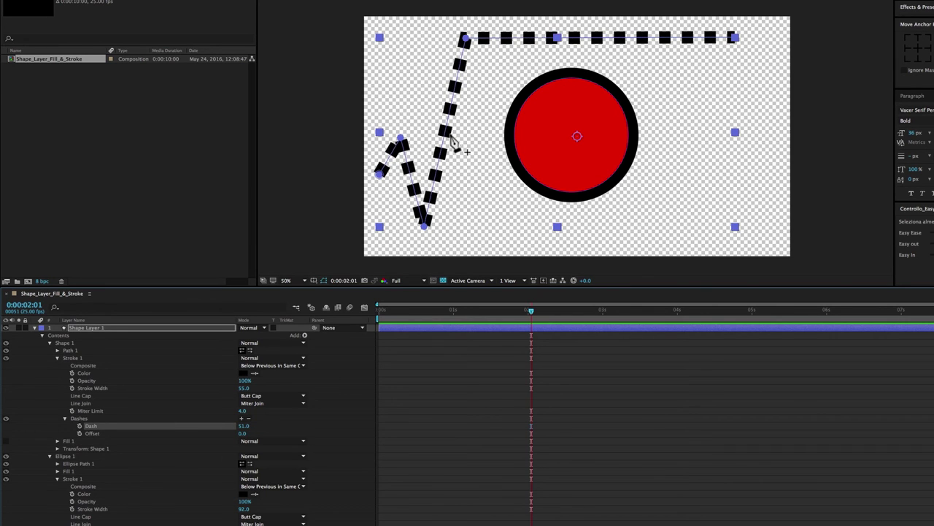
drag(244, 429, 494, 75)
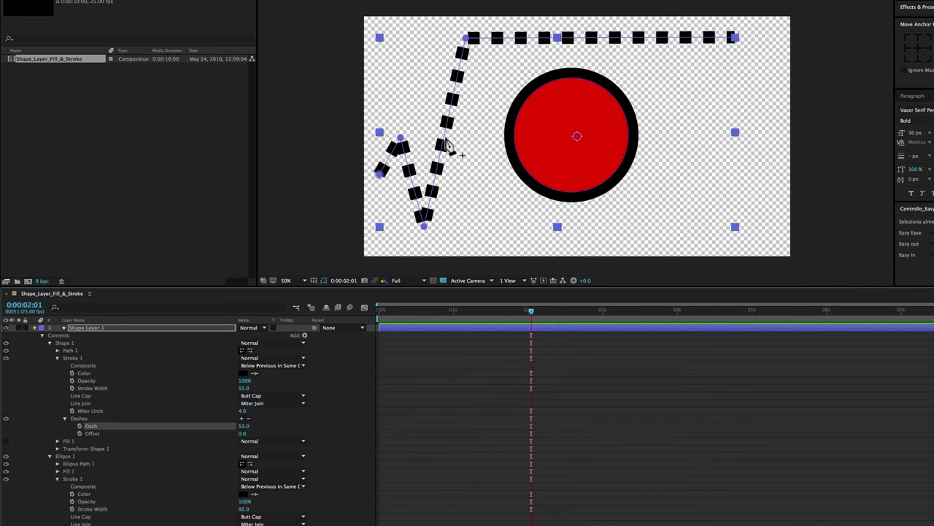
drag(245, 433, 248, 431)
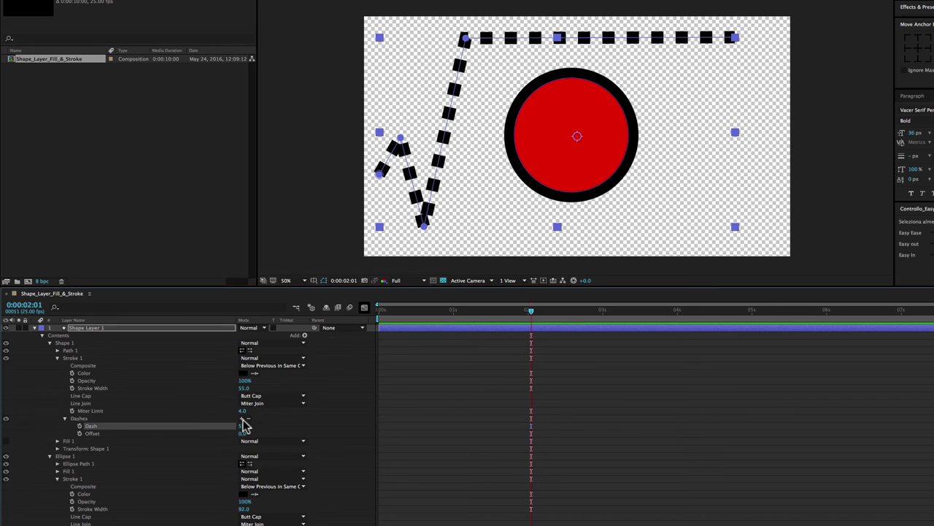
- Add a Gap to the dashes, setting Dash 28.0, Gap 18.0 and Offset 402.0
click(242, 419)
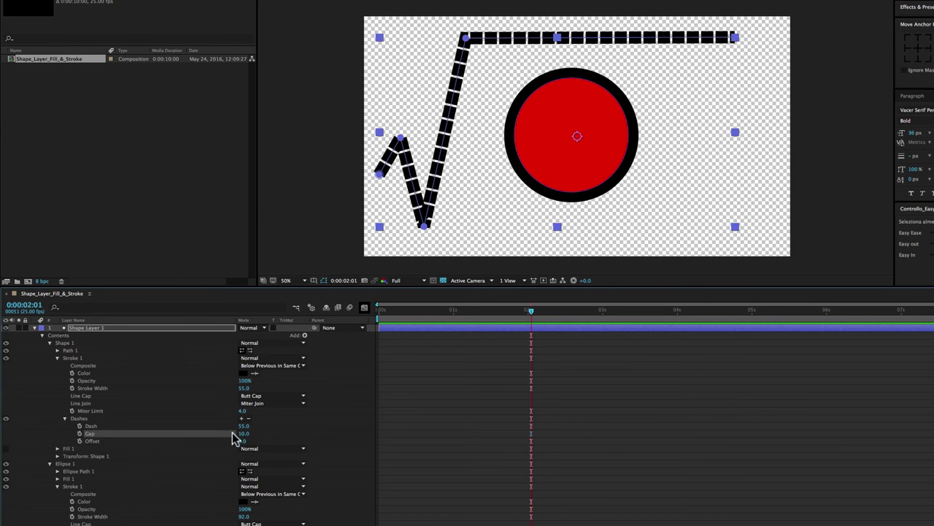
drag(245, 434, 293, 431)
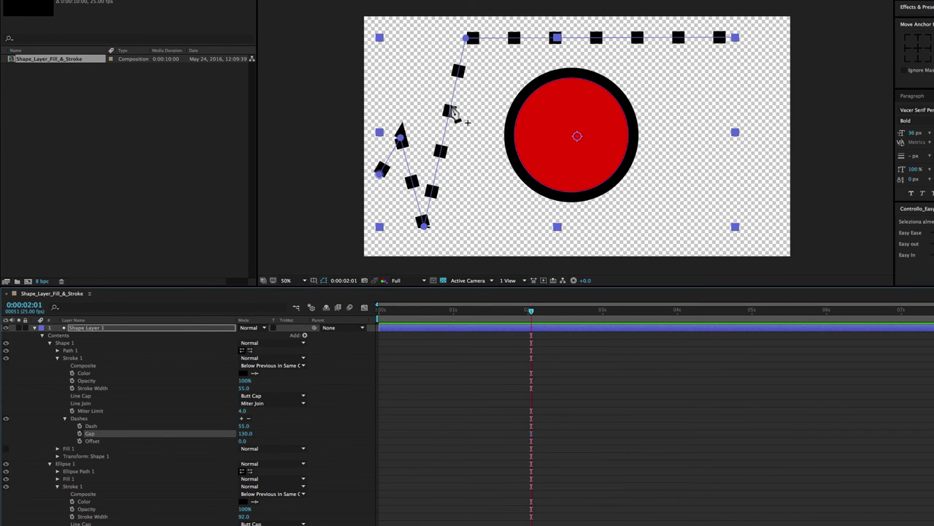
mouse_move(252, 436)
mouse_down()
mouse_move(210, 444)
mouse_move(239, 428)
mouse_move(283, 435)
mouse_move(235, 441)
mouse_move(253, 426)
mouse_move(293, 425)
mouse_move(175, 429)
mouse_up()
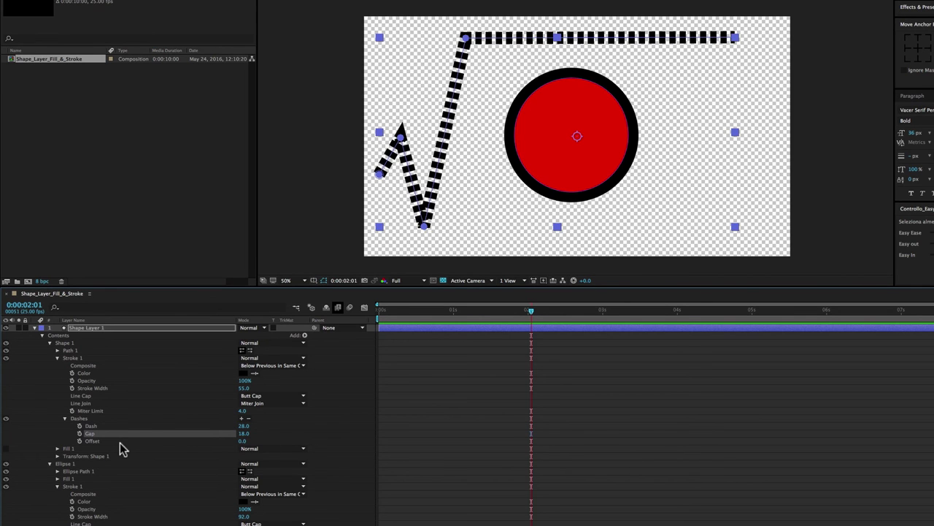
click(92, 441)
mouse_move(244, 441)
mouse_down()
mouse_move(191, 454)
mouse_move(287, 451)
mouse_up()
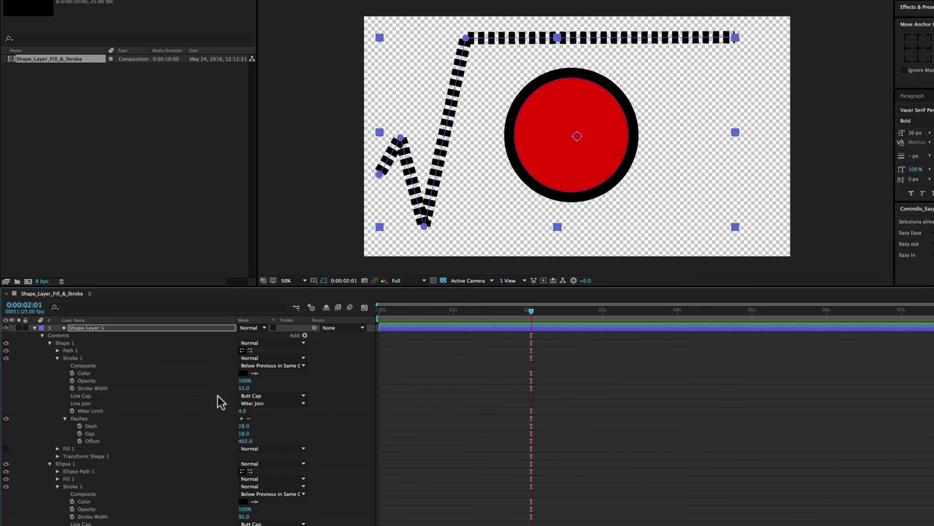
- Switch the Line Cap to Round Cap and spread the dashes to gap 91
click(84, 396)
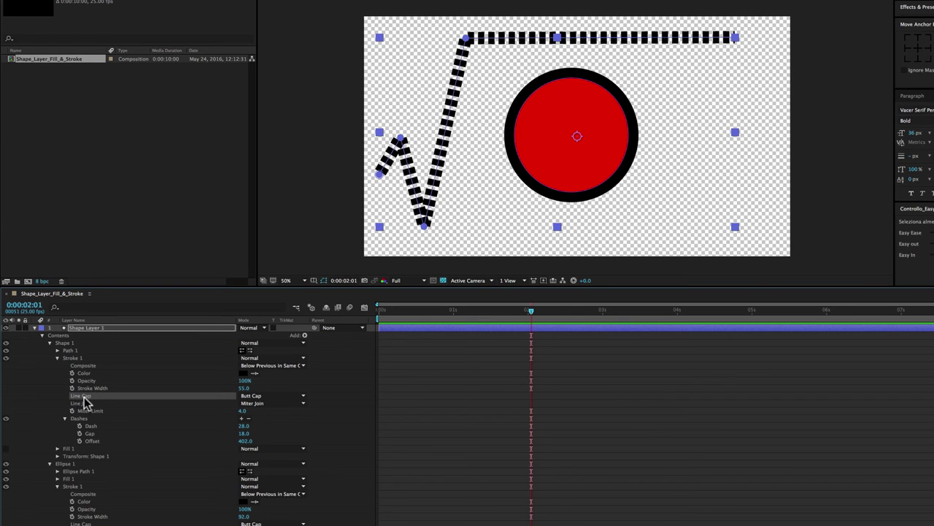
click(274, 396)
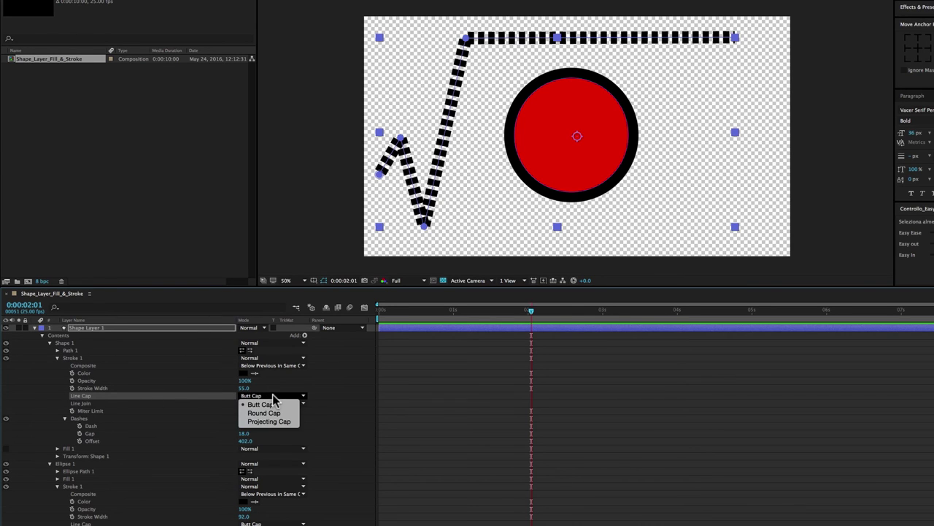
click(278, 414)
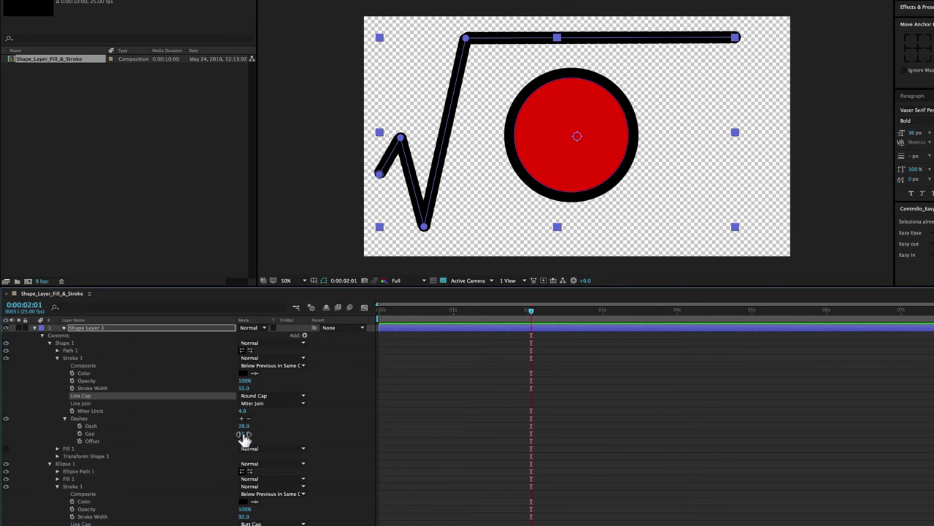
drag(243, 433, 285, 427)
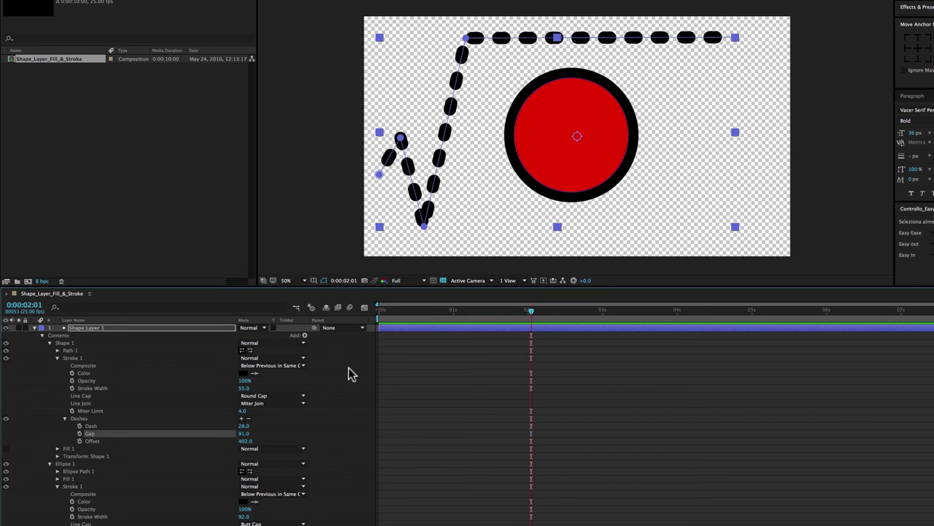
- Shrink Dash to 0.0 and Gap to 75.0, leaving a row of round dots
click(93, 427)
drag(243, 426, 229, 433)
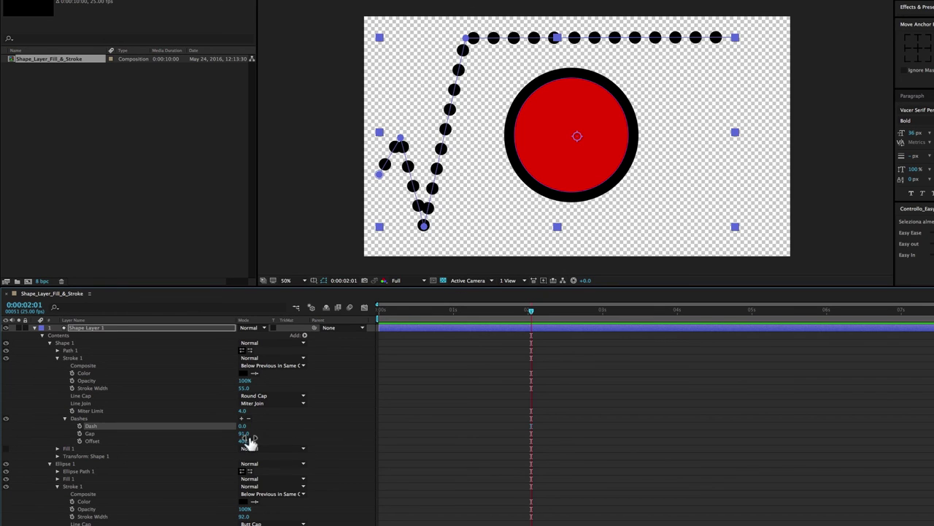
drag(249, 438, 242, 438)
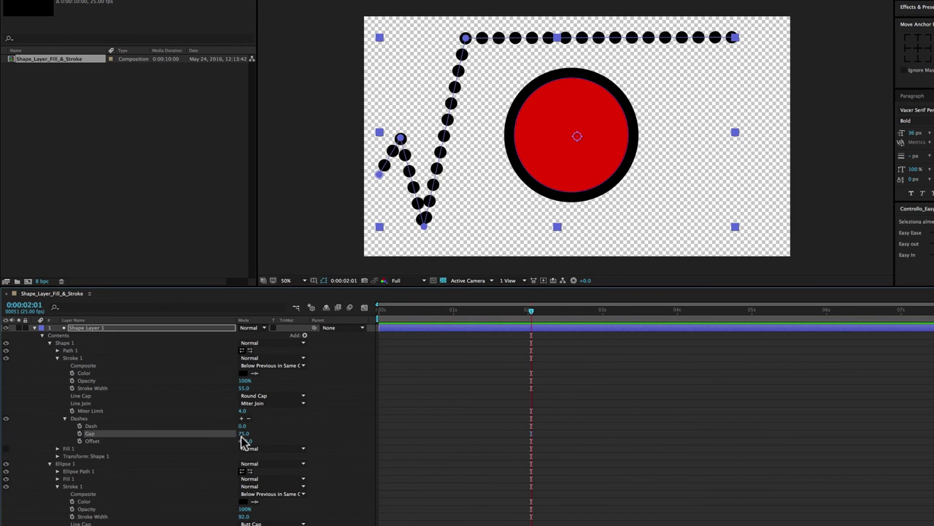
click(49, 341)
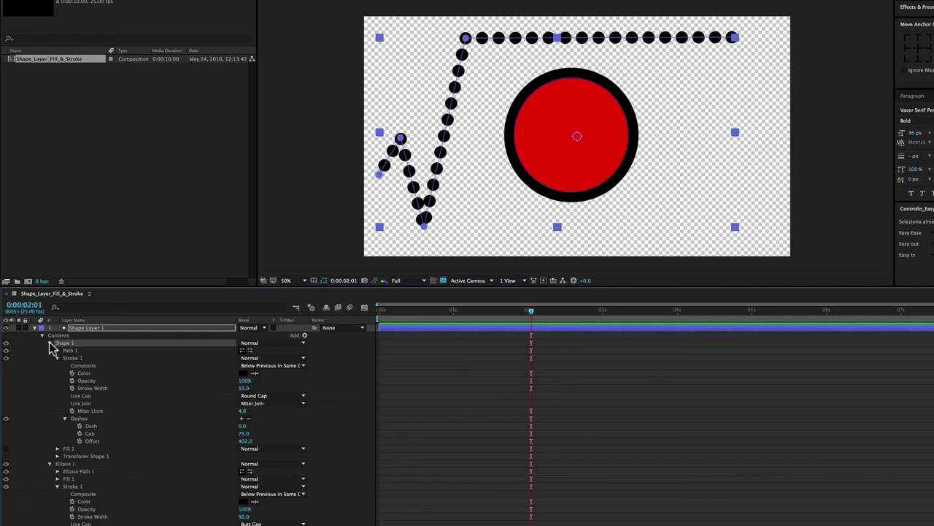
- Dash Ellipse 1's black outline stroke with Dash 38.0 and Gap 43.0
click(49, 342)
click(65, 350)
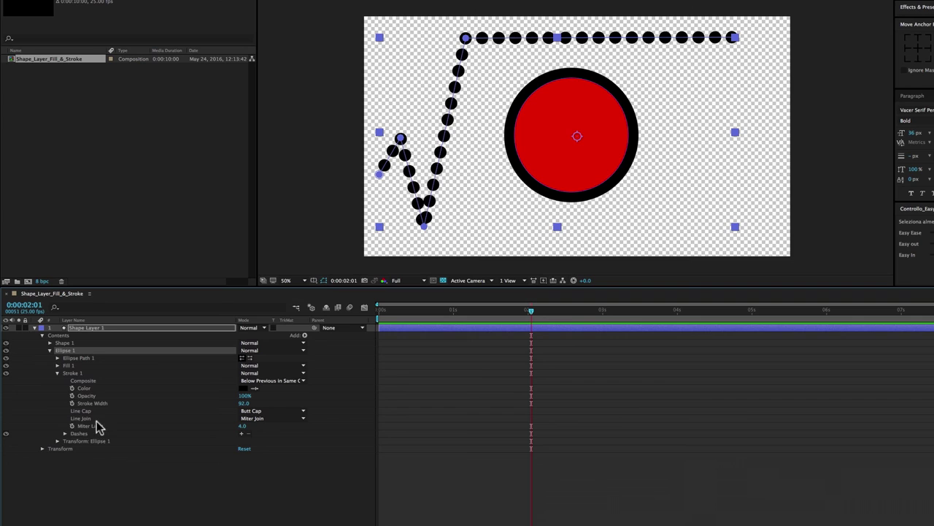
click(70, 373)
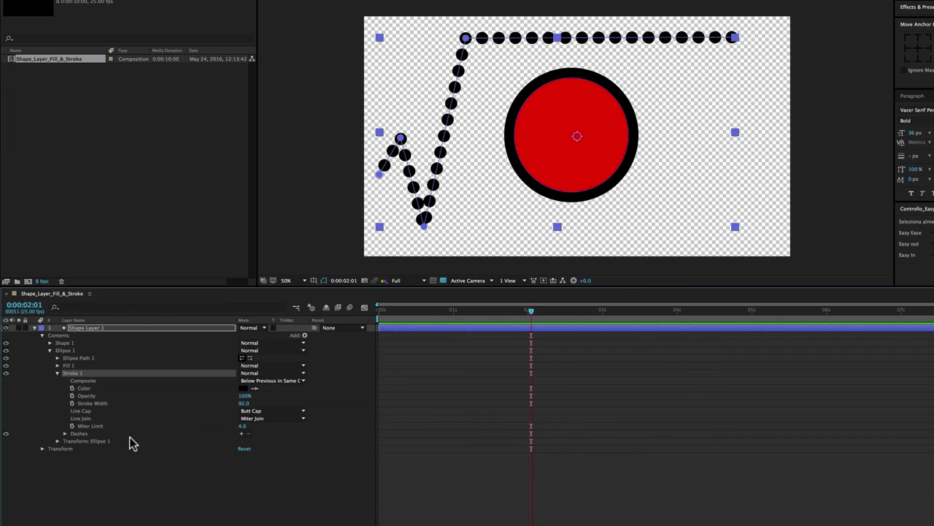
click(241, 432)
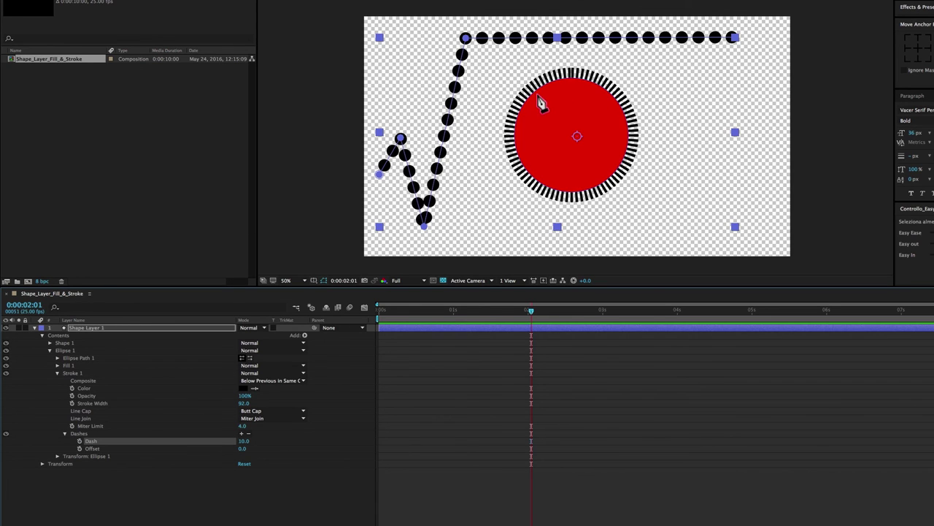
click(241, 434)
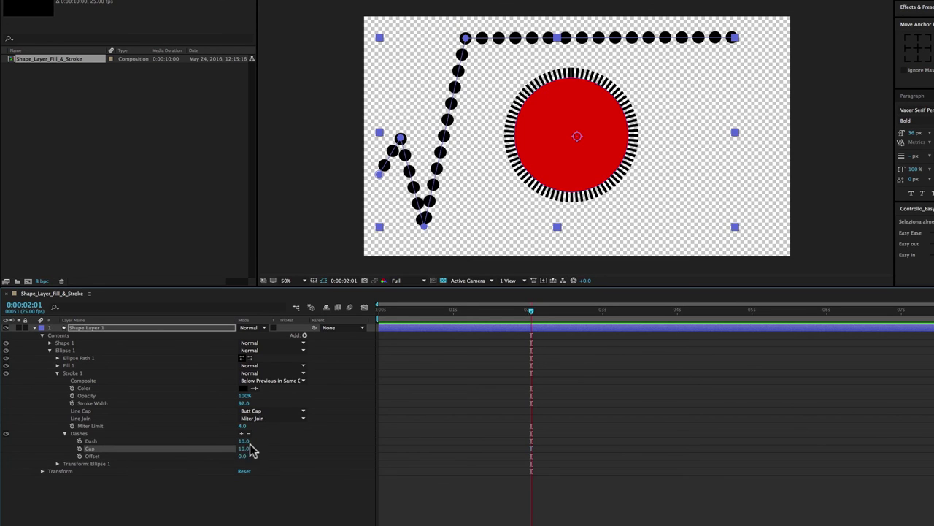
drag(244, 452, 244, 443)
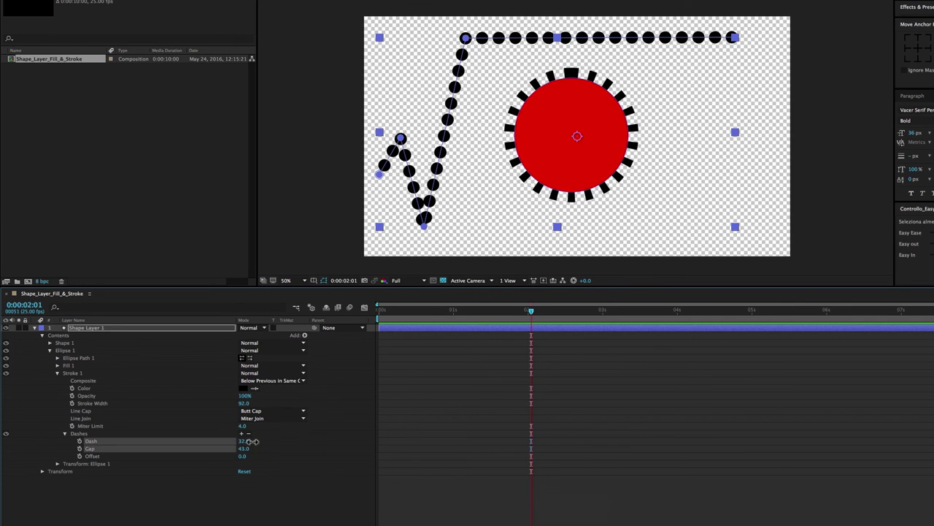
click(76, 374)
click(232, 389)
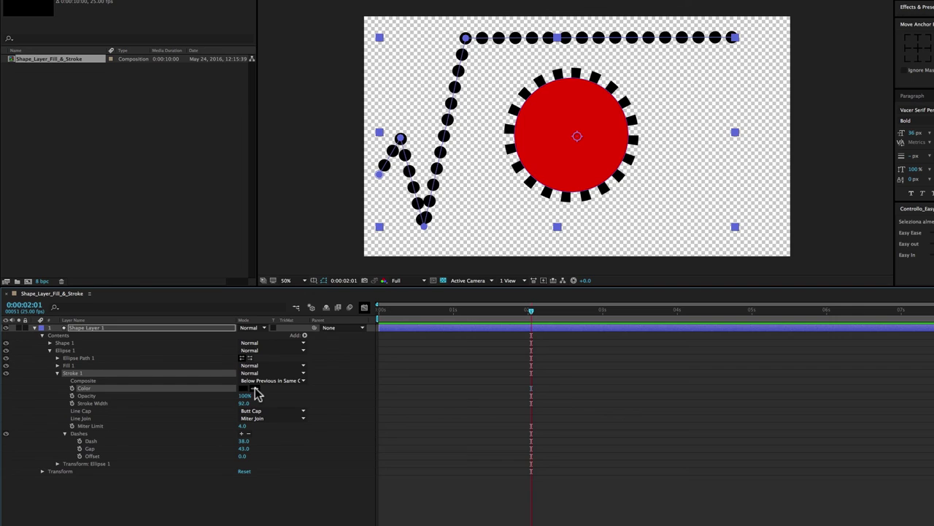
- Eyedrop the circle's red into the stroke colour, widen Gap to 57.0, and hide Fill 1
click(255, 388)
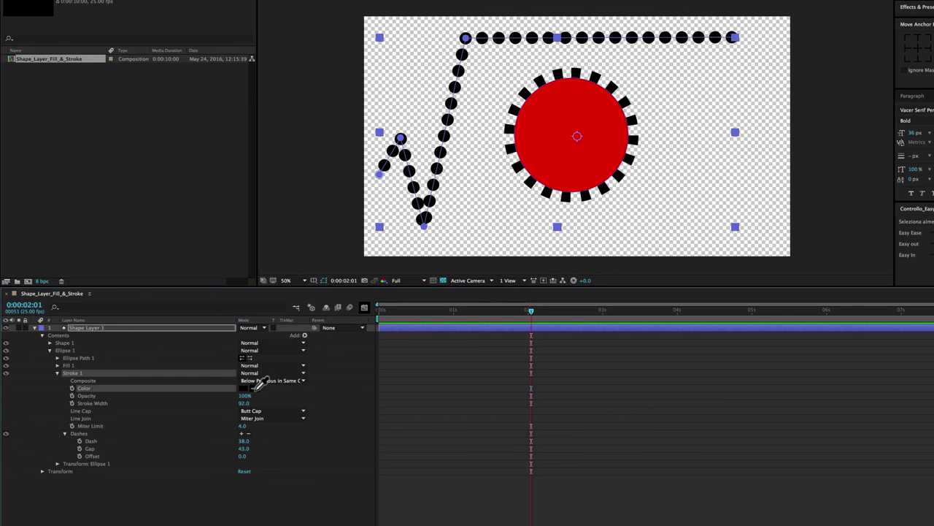
click(538, 139)
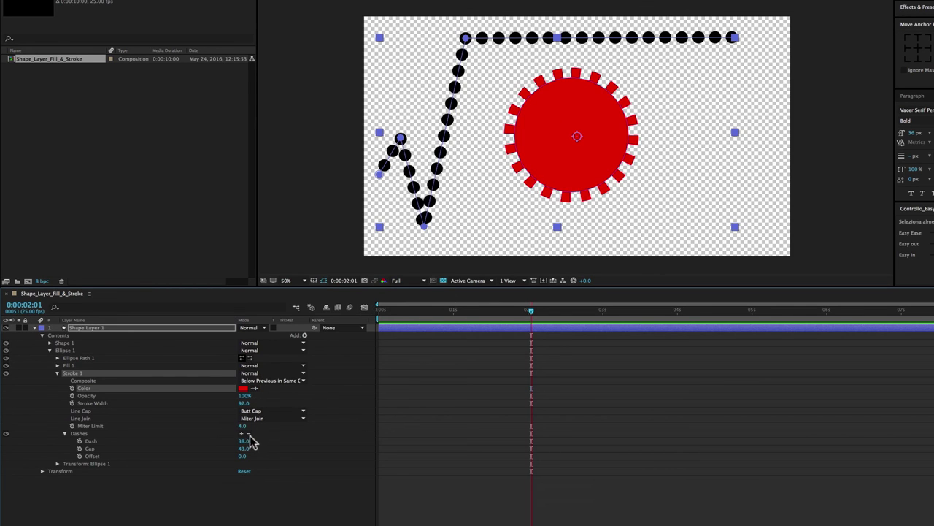
drag(244, 448, 252, 455)
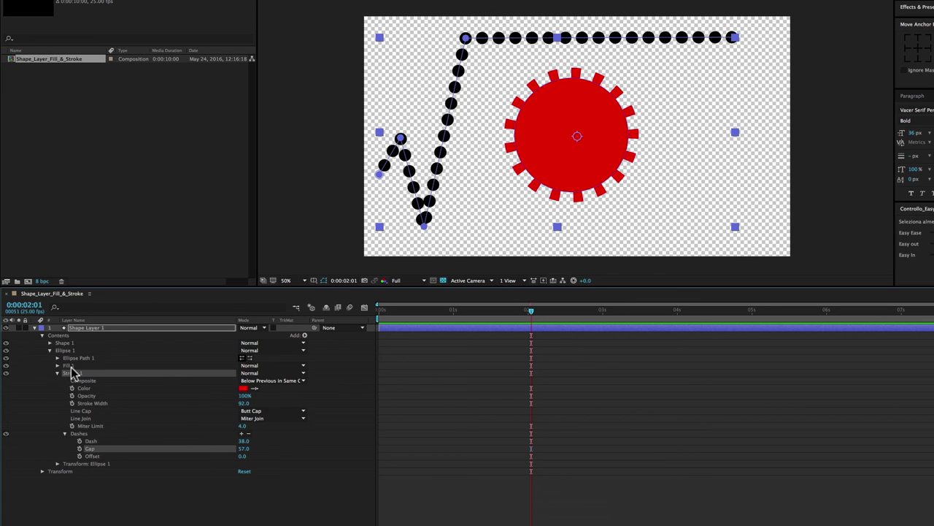
click(6, 366)
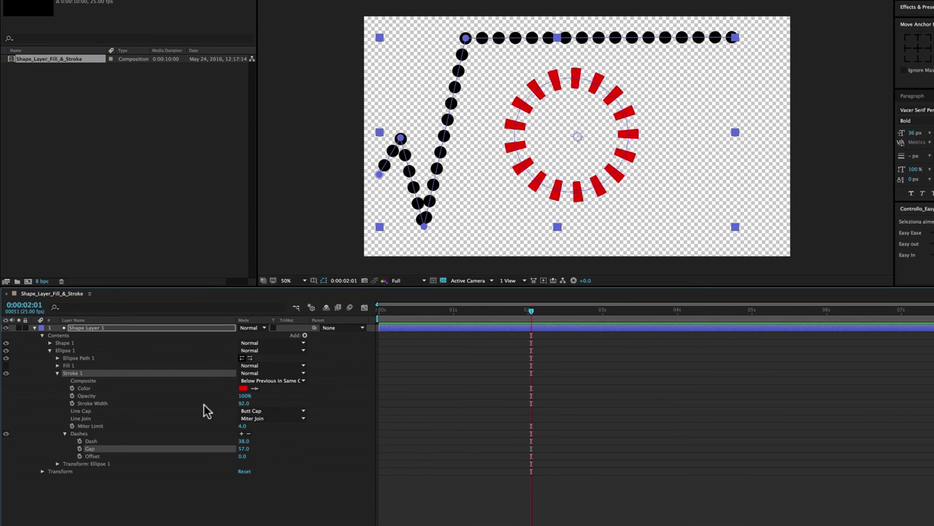
- Scrub Ellipse 1's Stroke Width up to 522.0 so the dashes become rays
click(95, 404)
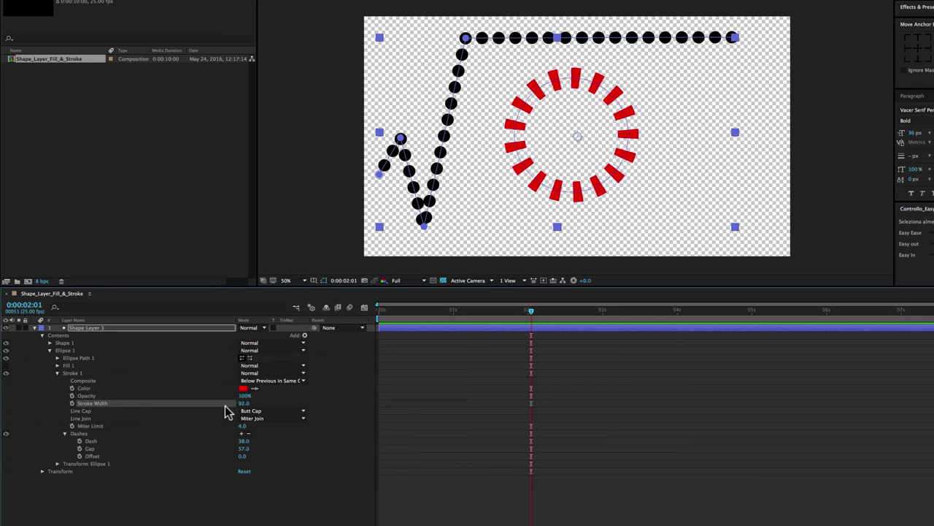
mouse_move(243, 403)
mouse_down()
mouse_move(301, 401)
mouse_move(577, 127)
mouse_up()
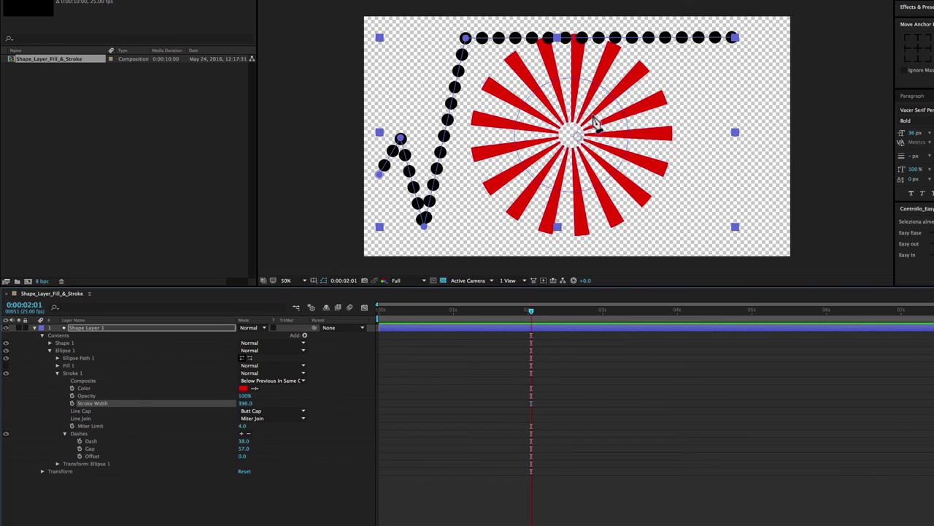
mouse_move(244, 403)
mouse_down()
mouse_move(275, 404)
mouse_move(537, 47)
mouse_up()
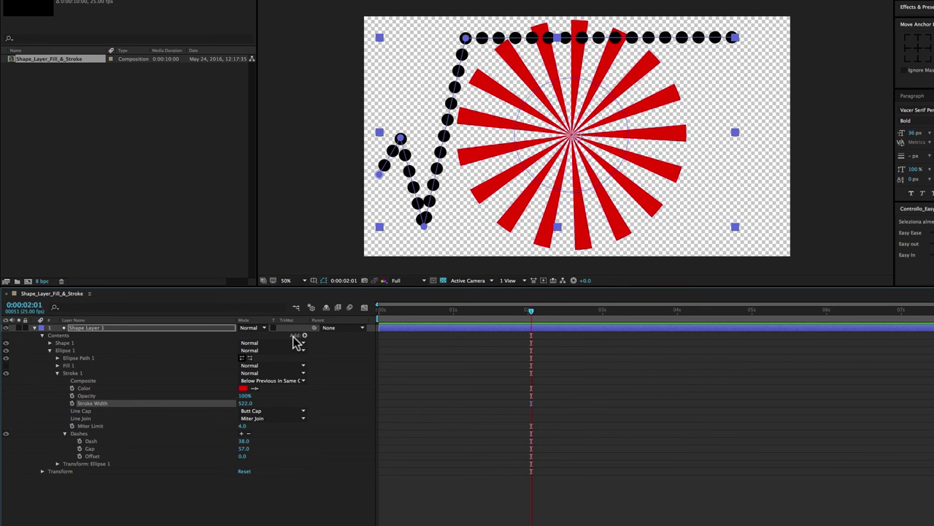
click(304, 334)
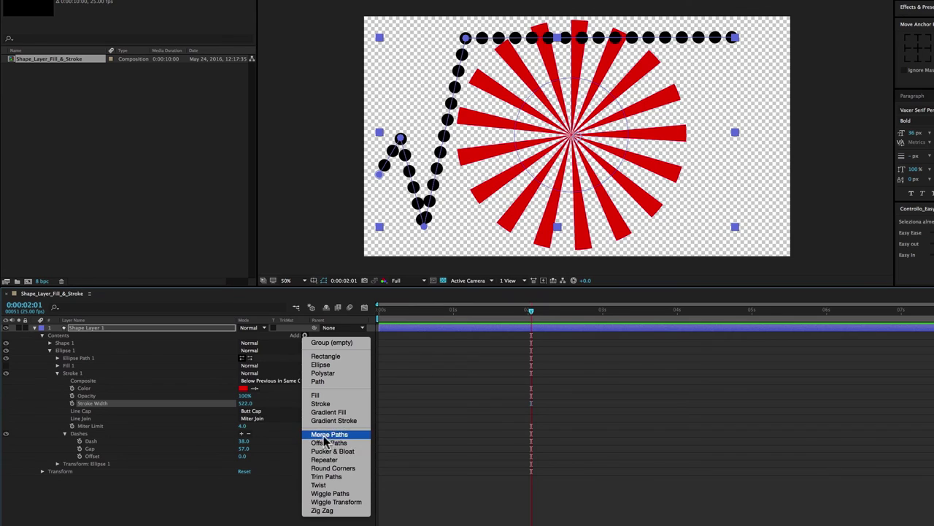
click(251, 509)
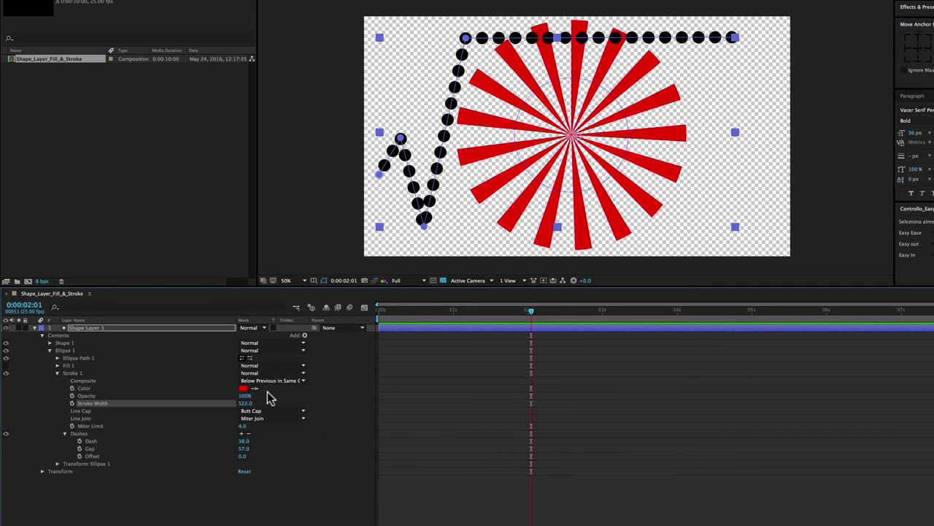